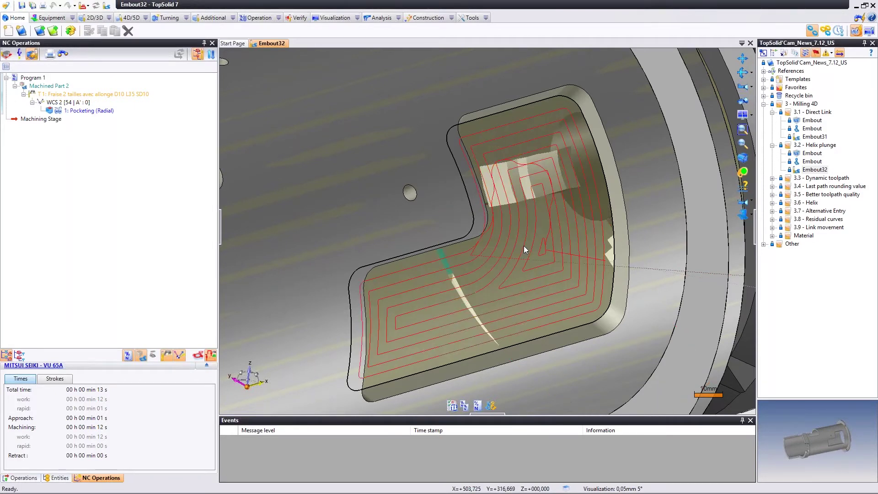
Open the Pocketing (Radial) operation's settings and set its plunge strategy inside material to Helix
{"action": "left_click", "coordinate": [103, 113]}
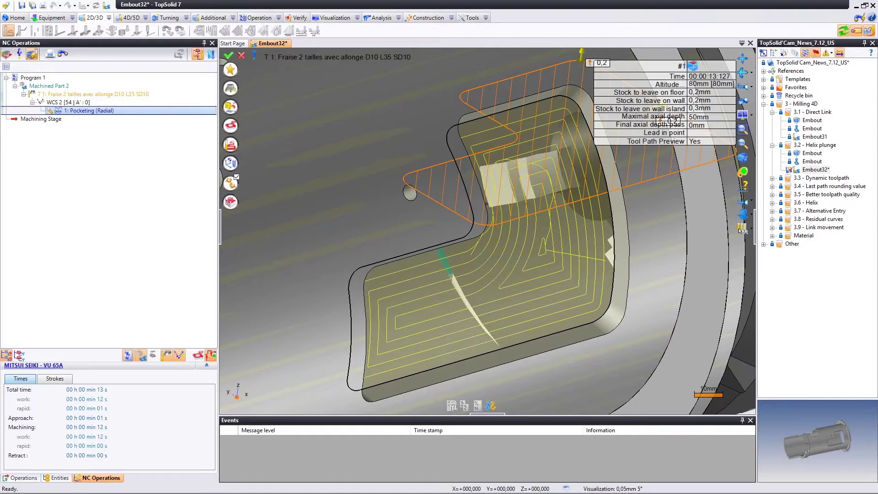
{"action": "left_click", "coordinate": [230, 144]}
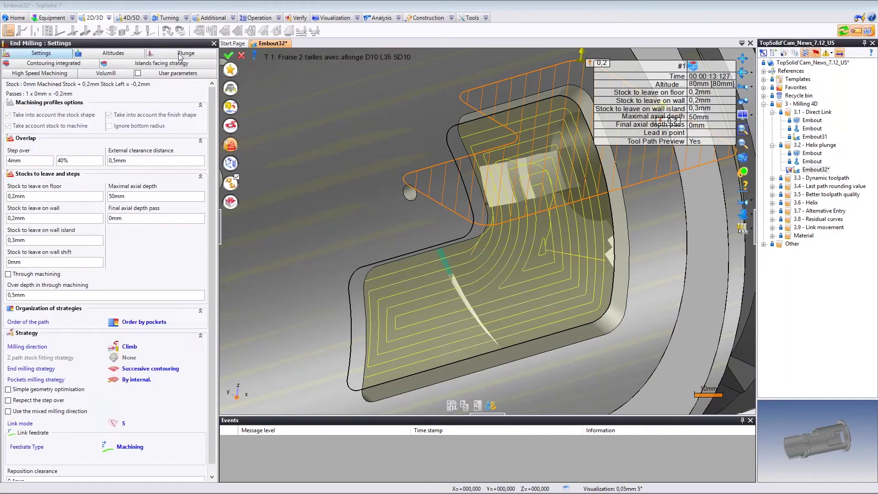
{"action": "left_click", "coordinate": [186, 54]}
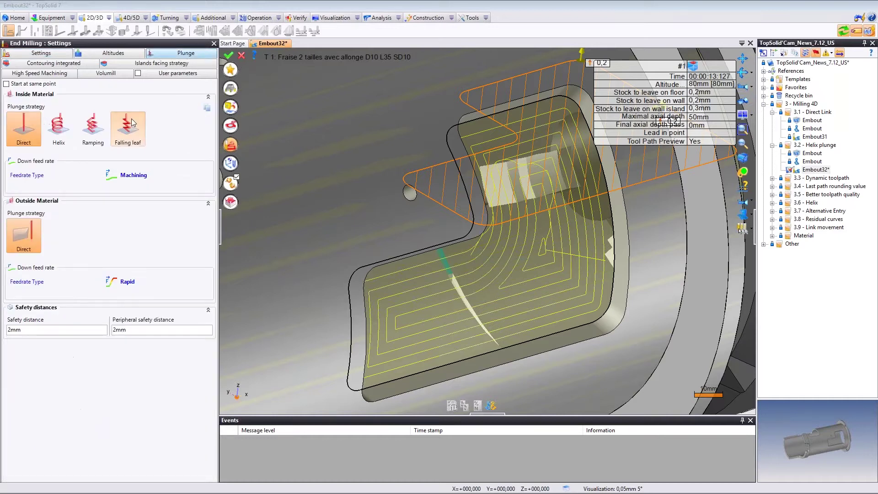
{"action": "left_click", "coordinate": [58, 132]}
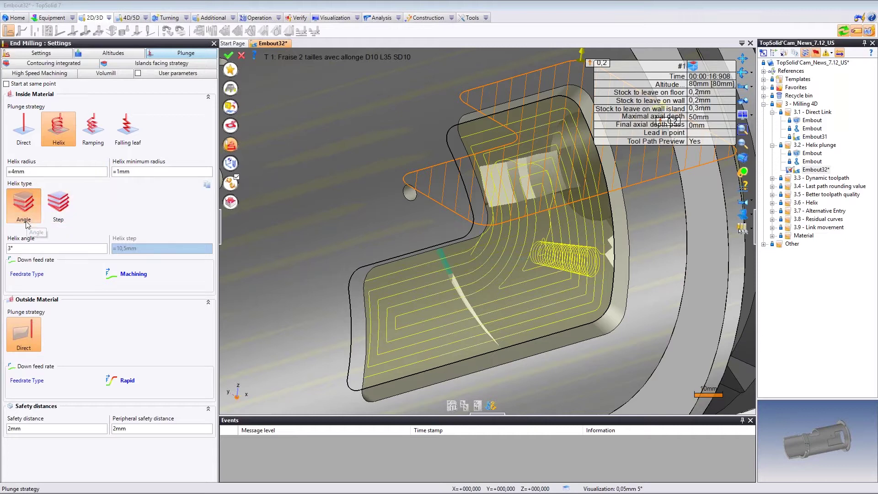
Define the plunge helix by step and set the helix step to 2 mm
{"action": "left_click", "coordinate": [58, 205]}
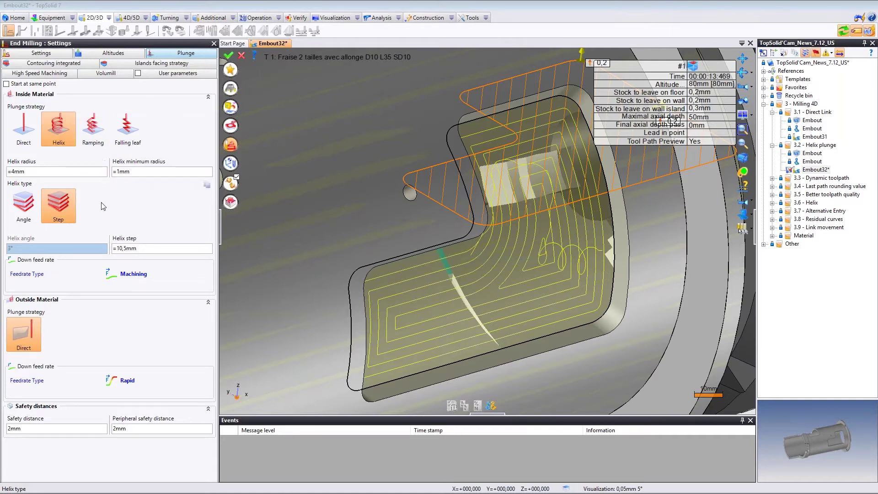
{"action": "left_click", "coordinate": [138, 251]}
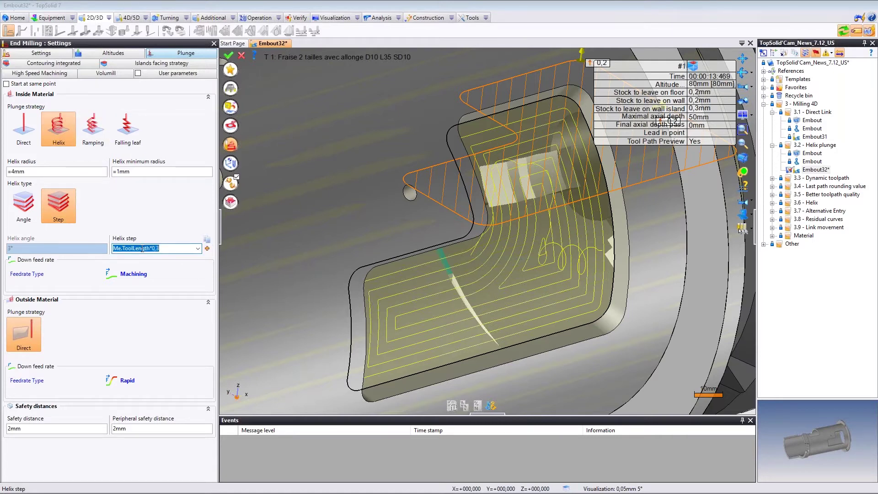
{"action": "type", "text": "2"}
{"action": "key", "text": "Return"}
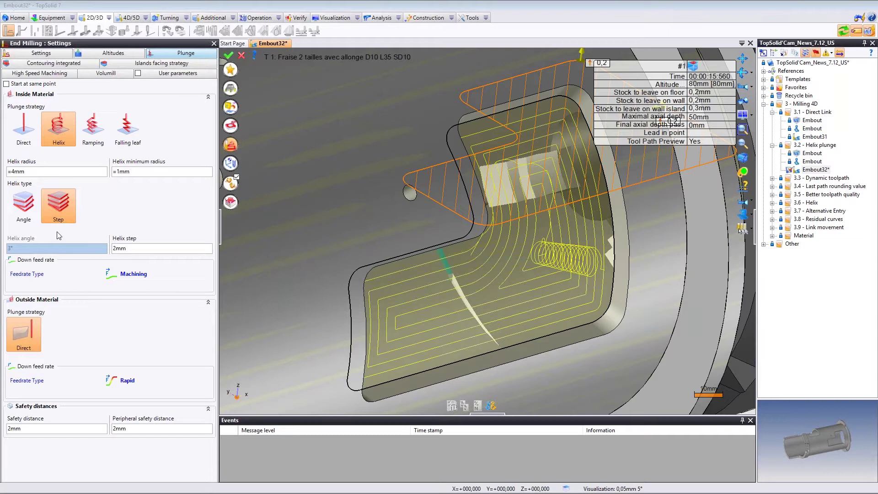
Switch the helix type to Angle and examine the helical entry into the pocket from several sides
{"action": "left_click", "coordinate": [28, 203]}
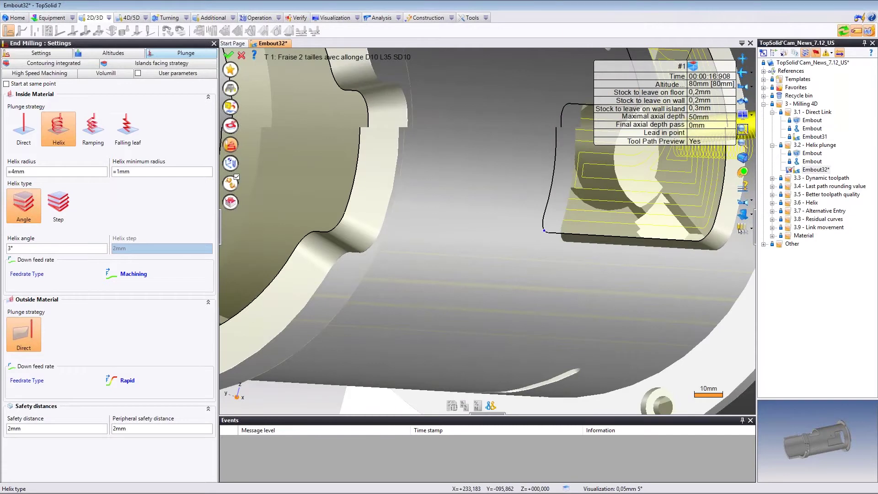
{"action": "middle_click_drag", "start_coordinate": [517, 233], "coordinate": [537, 253]}
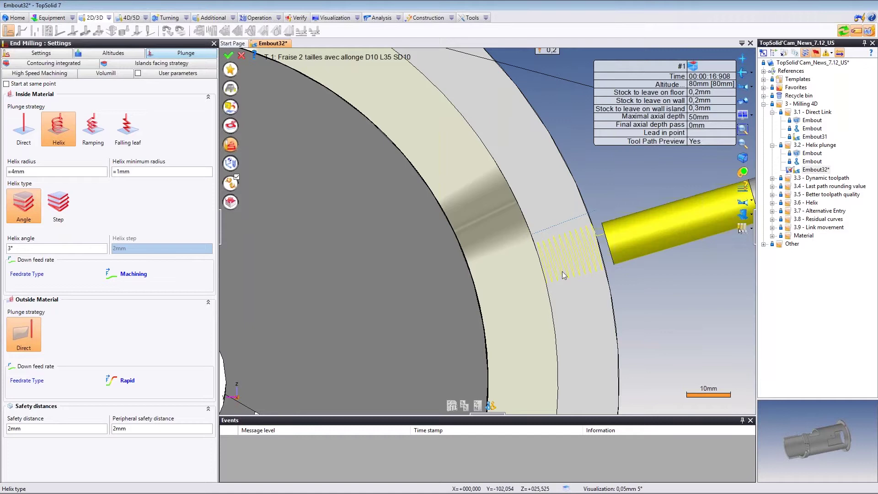
{"action": "scroll", "coordinate": [479, 218], "scroll_direction": "down", "scroll_amount": 2}
{"action": "scroll", "coordinate": [479, 218], "scroll_direction": "down", "scroll_amount": 1}
{"action": "middle_click_drag", "start_coordinate": [530, 220], "coordinate": [474, 240]}
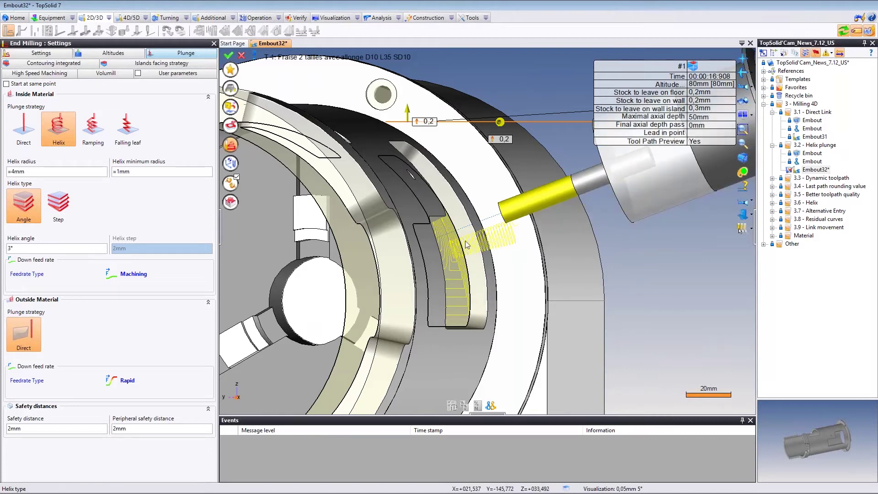
{"action": "scroll", "coordinate": [526, 231], "scroll_direction": "up", "scroll_amount": 2}
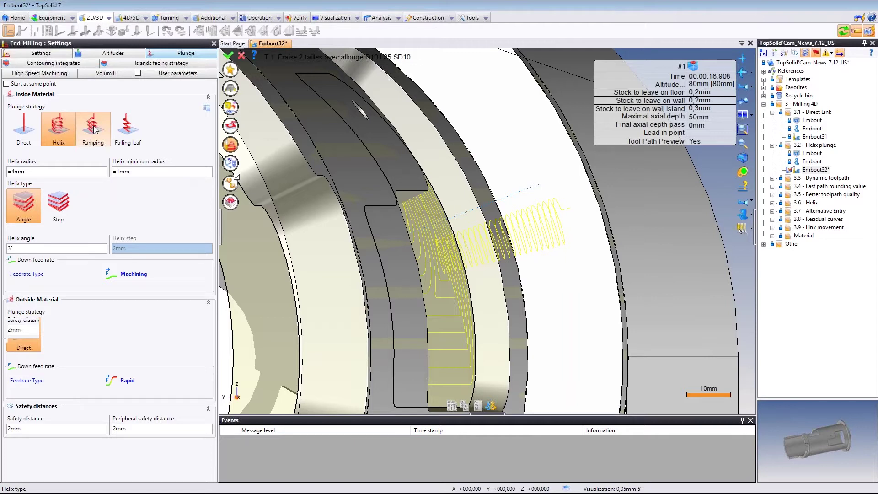
Change the plunge strategy to Ramping with a slope angle of 3° and examine the entry path
{"action": "left_click", "coordinate": [93, 128]}
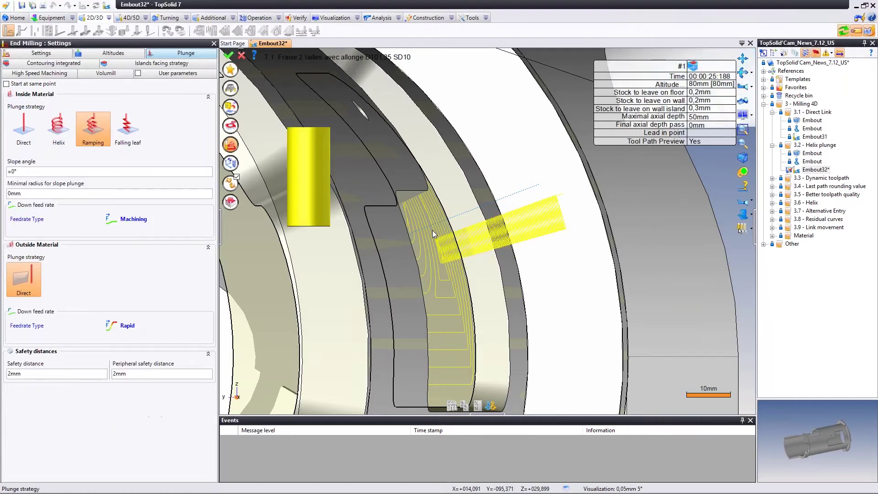
{"action": "left_click", "coordinate": [74, 171]}
{"action": "type", "text": "3"}
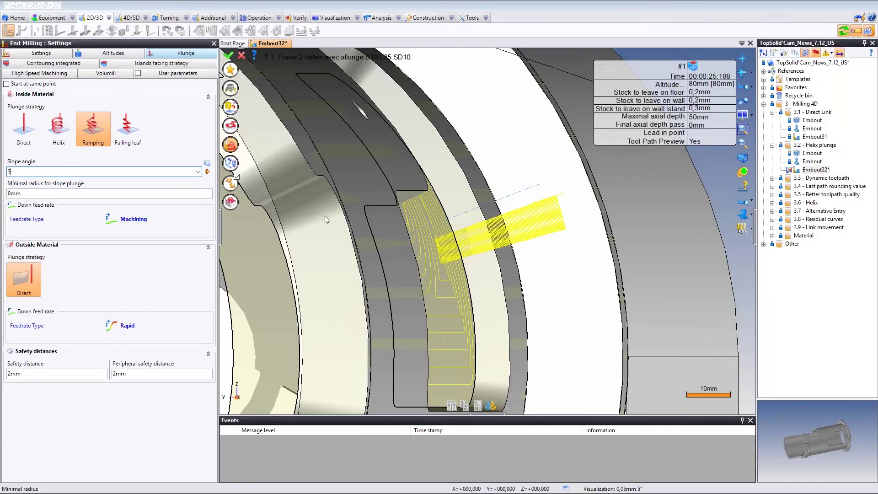
{"action": "key", "text": "Tab"}
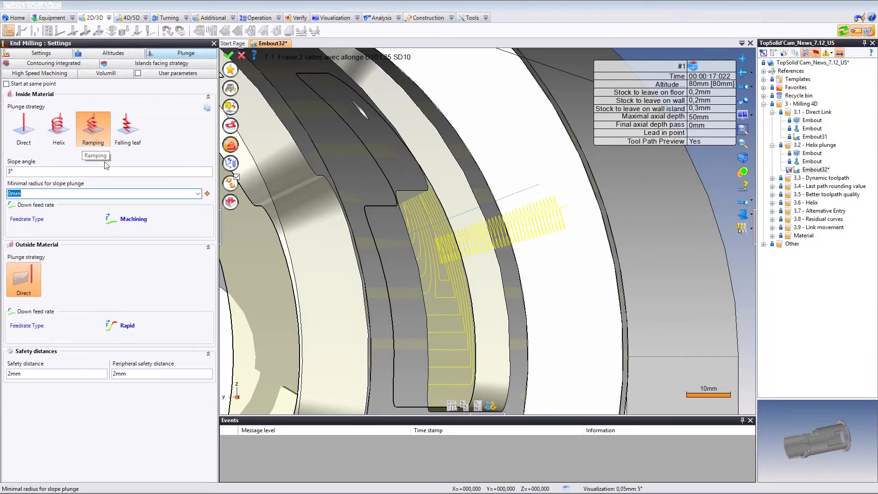
{"action": "middle_click_drag", "start_coordinate": [427, 231], "coordinate": [391, 271]}
{"action": "scroll", "coordinate": [535, 248], "scroll_direction": "up", "scroll_amount": 3}
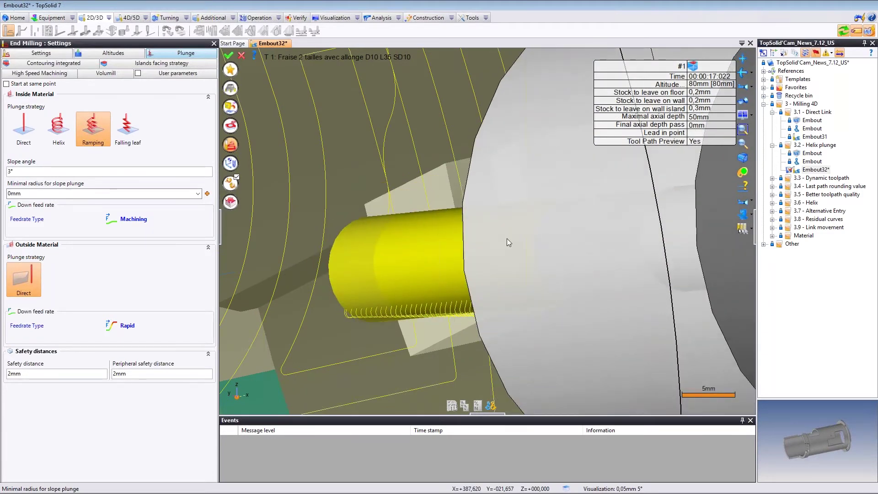
{"action": "scroll", "coordinate": [567, 240], "scroll_direction": "down", "scroll_amount": 1}
{"action": "scroll", "coordinate": [567, 244], "scroll_direction": "down", "scroll_amount": 2}
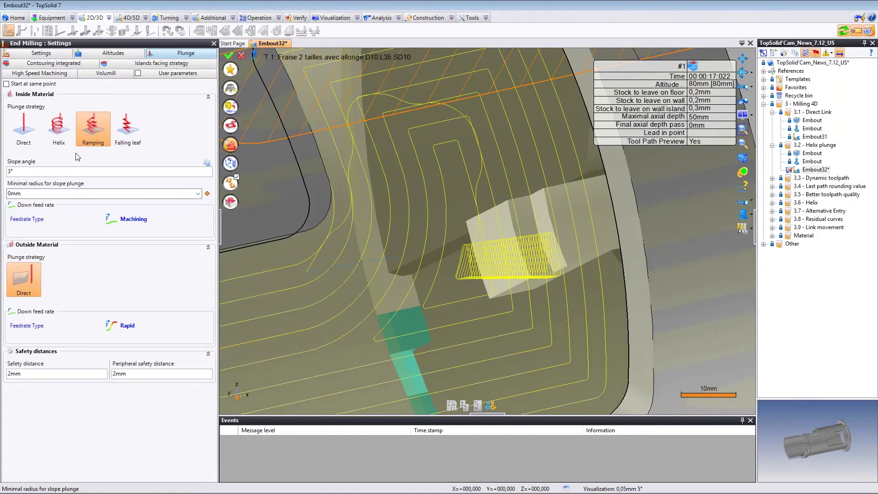
Change the plunge strategy to Falling leaf and set the falling leaf distance to 15 mm
{"action": "left_click", "coordinate": [126, 137]}
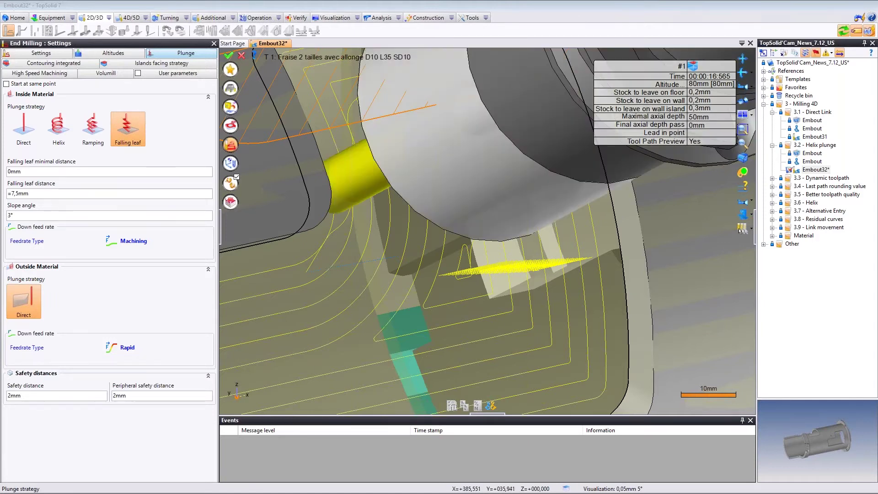
{"action": "scroll", "coordinate": [429, 198], "scroll_direction": "down", "scroll_amount": 6}
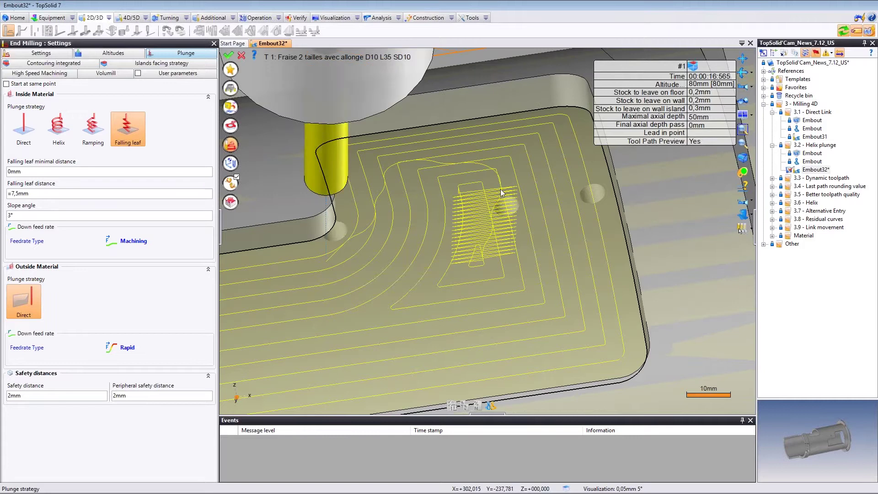
{"action": "left_click", "coordinate": [43, 194]}
{"action": "type", "text": "15"}
{"action": "key", "text": "Tab"}
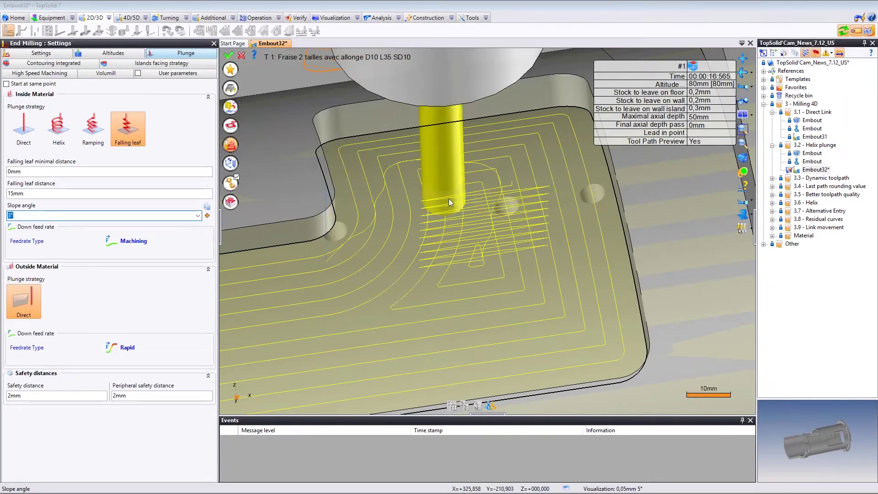
Set the down feed rate inside material to Custom at 2000 mm/min
{"action": "left_click", "coordinate": [28, 246]}
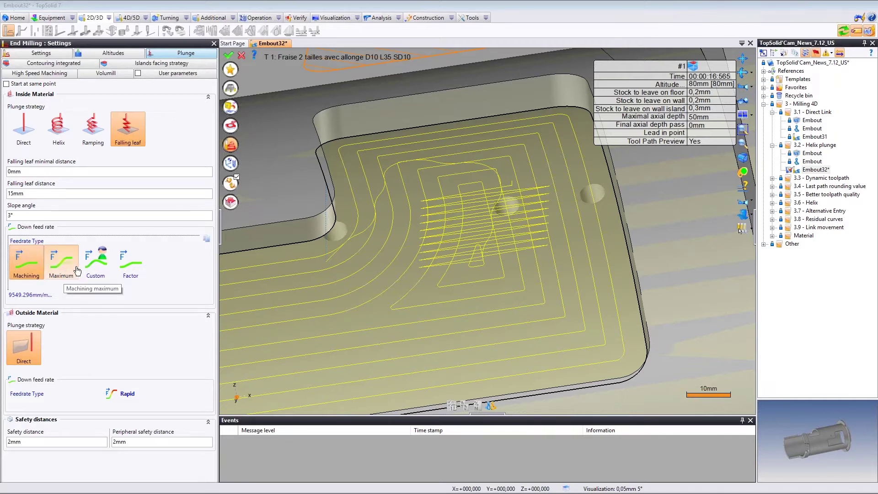
{"action": "left_click", "coordinate": [95, 264]}
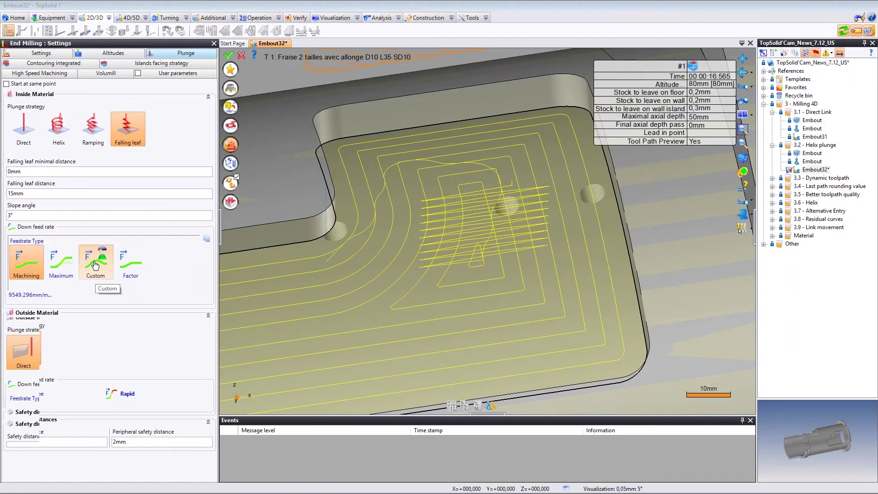
{"action": "type", "text": "2000"}
{"action": "key", "text": "Return"}
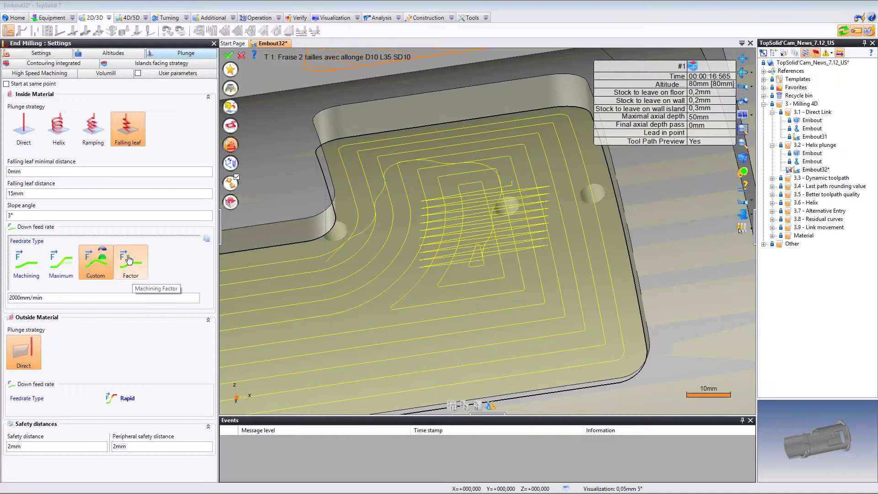
Change the down feed rate inside material to a machining Factor of 50%
{"action": "left_click", "coordinate": [134, 274]}
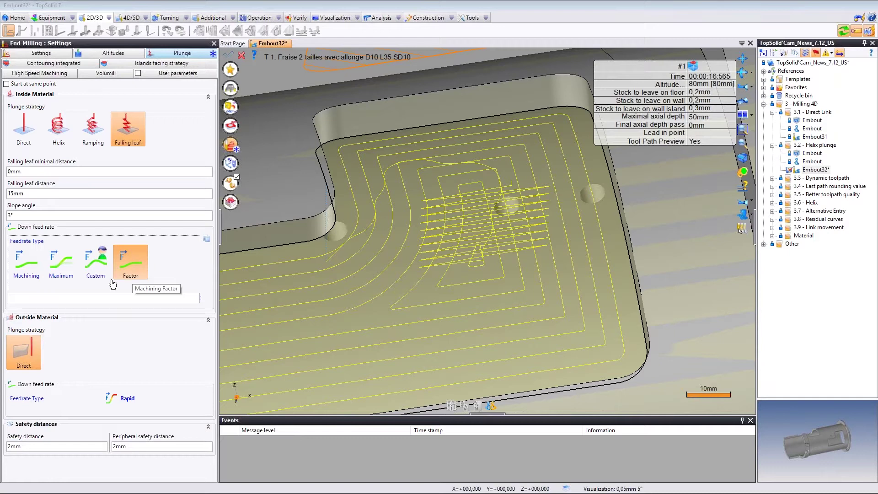
{"action": "left_click", "coordinate": [77, 299]}
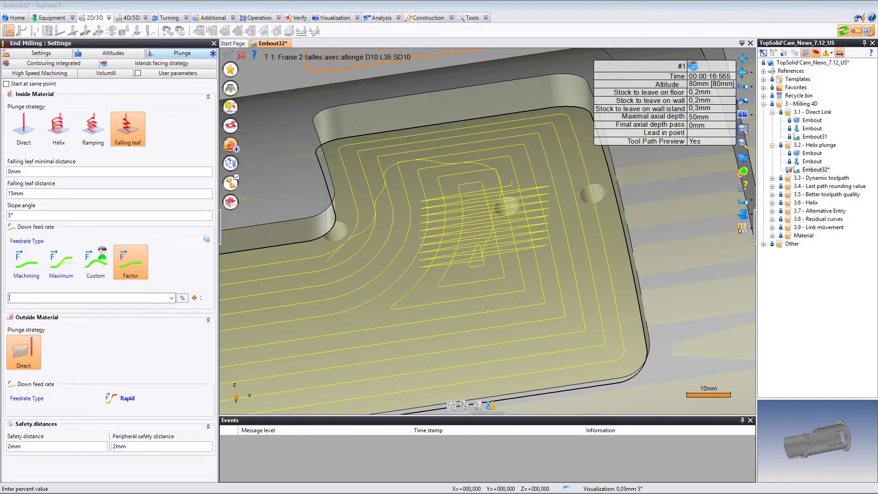
{"action": "type", "text": "50"}
{"action": "key", "text": "Return"}
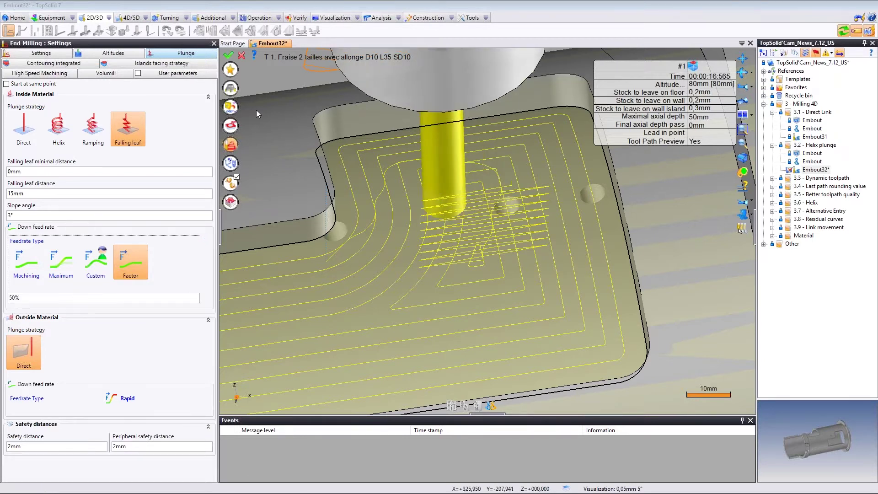
Set the feed rate in the cutting conditions to 5000 mm/min and return to the operation's settings
{"action": "left_click", "coordinate": [233, 109]}
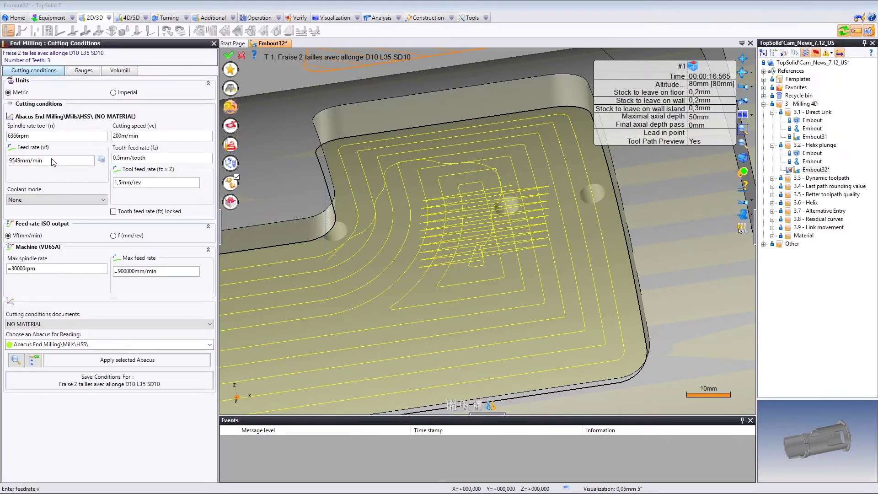
{"action": "left_click", "coordinate": [57, 160]}
{"action": "type", "text": "50"}
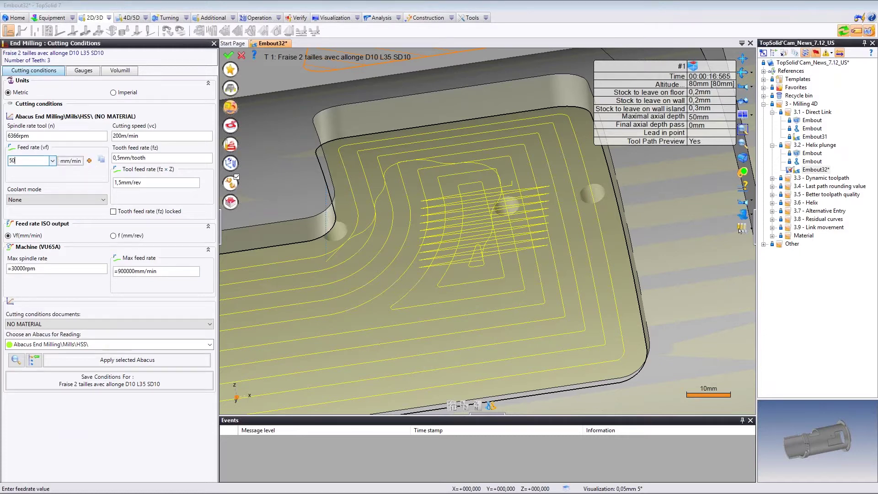
{"action": "type", "text": "00"}
{"action": "key", "text": "Return"}
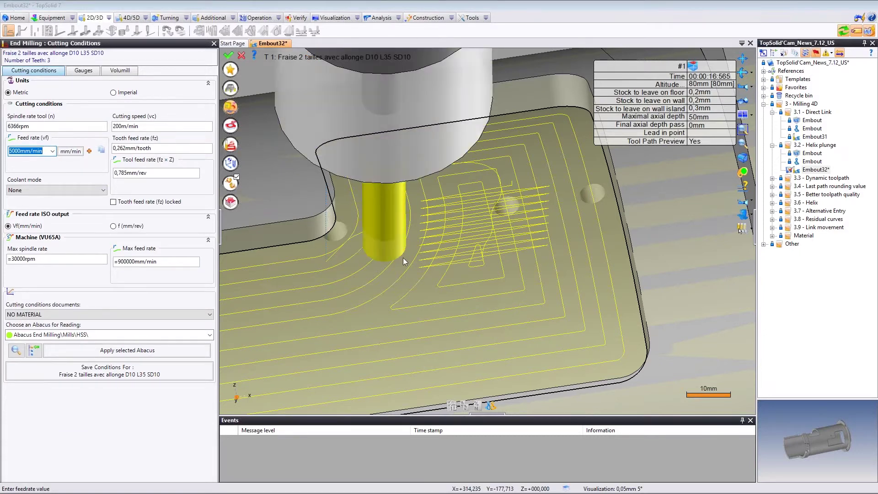
{"action": "left_click", "coordinate": [230, 146]}
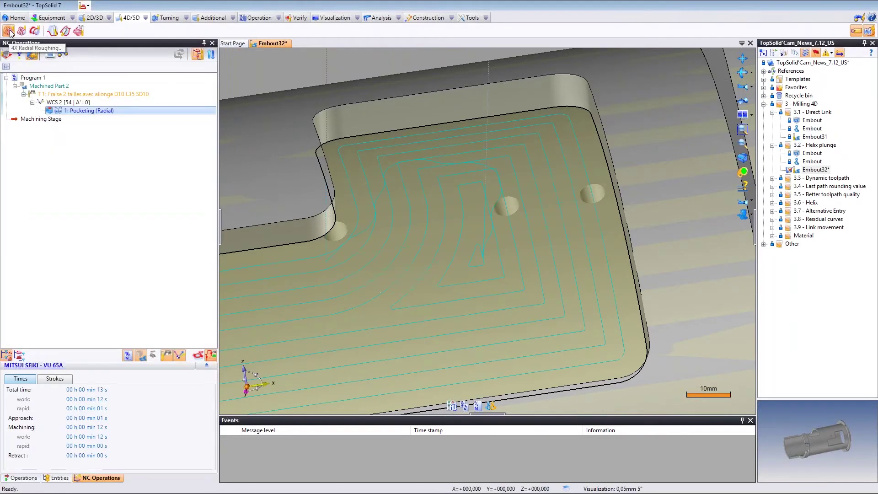
Start a 4X Radial Roughing operation and show its plunge and retract options
{"action": "left_click", "coordinate": [31, 54]}
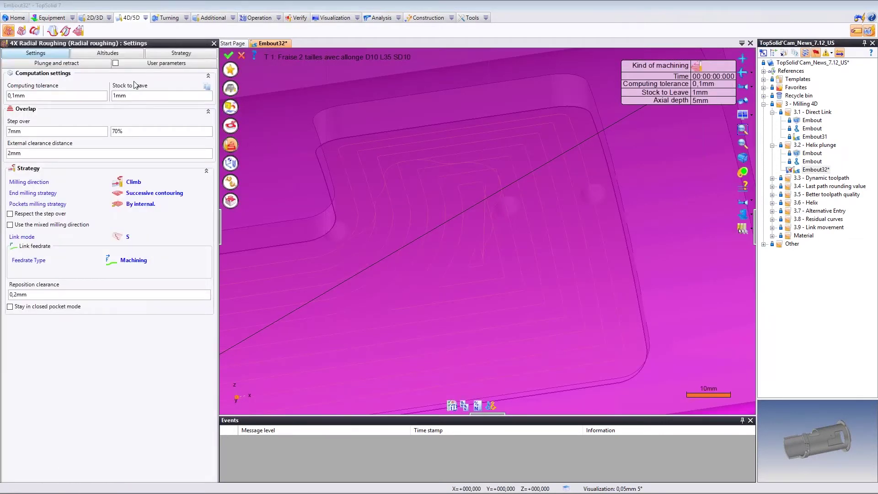
{"action": "left_click", "coordinate": [69, 64]}
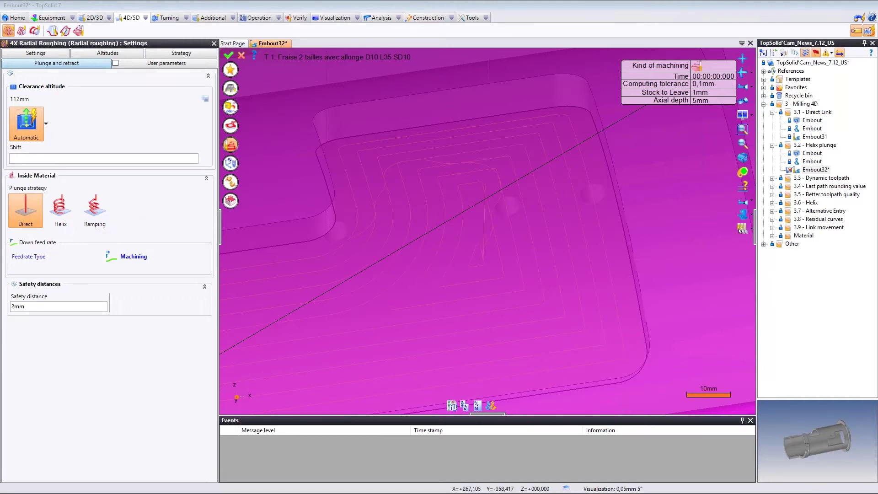
Close the Embout32 document
{"action": "middle_click", "coordinate": [280, 45]}
{"action": "left_click", "coordinate": [454, 269]}
{"action": "key", "text": "Return"}
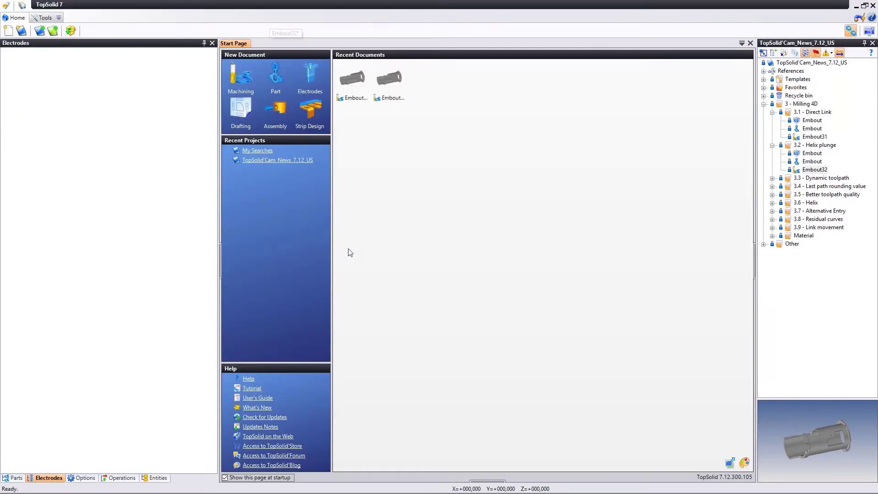
Switch to the slide presentation, advance to the VoluMill dynamic roughing slide and return to TopSolid
{"action": "key", "text": "alt+Tab"}
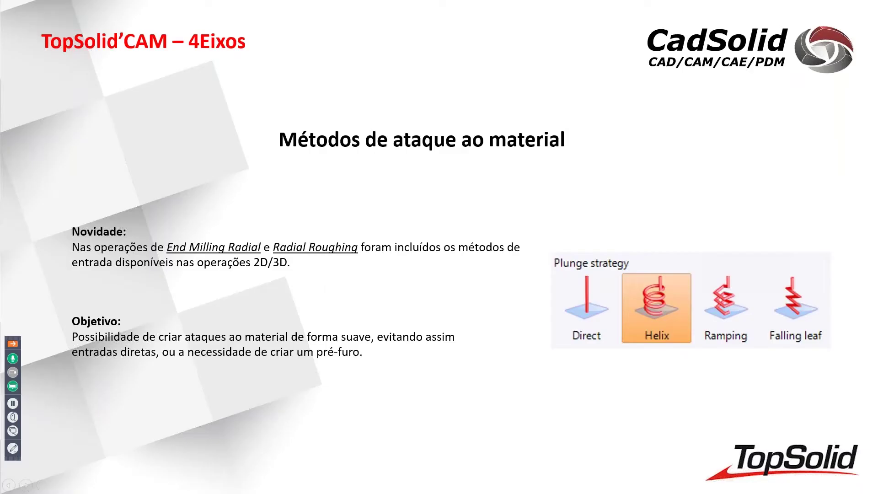
{"action": "key", "text": "Right"}
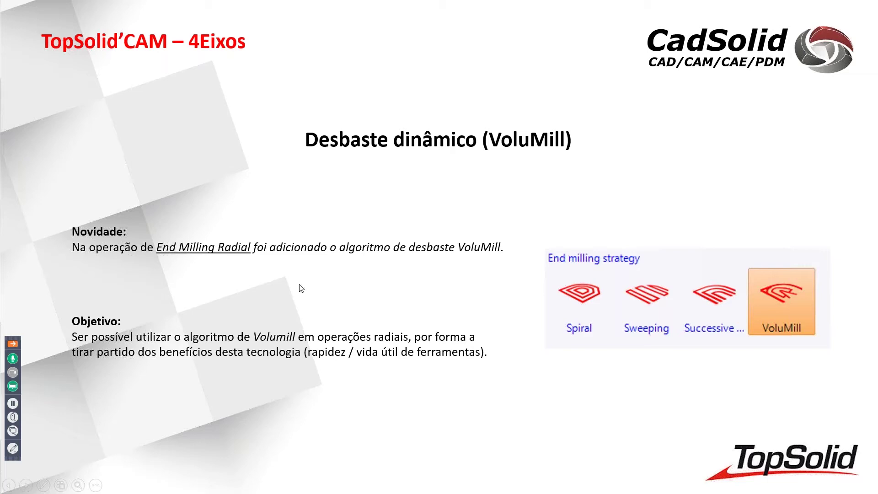
{"action": "key", "text": "alt+Tab"}
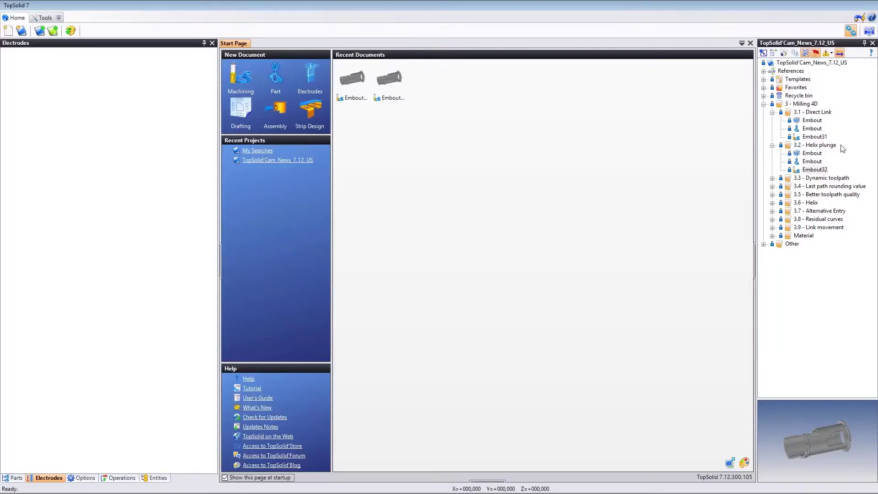
Open the Embout33 machining document from the 3.3 - Dynamic toolpath folder of the project
{"action": "left_click", "coordinate": [772, 179]}
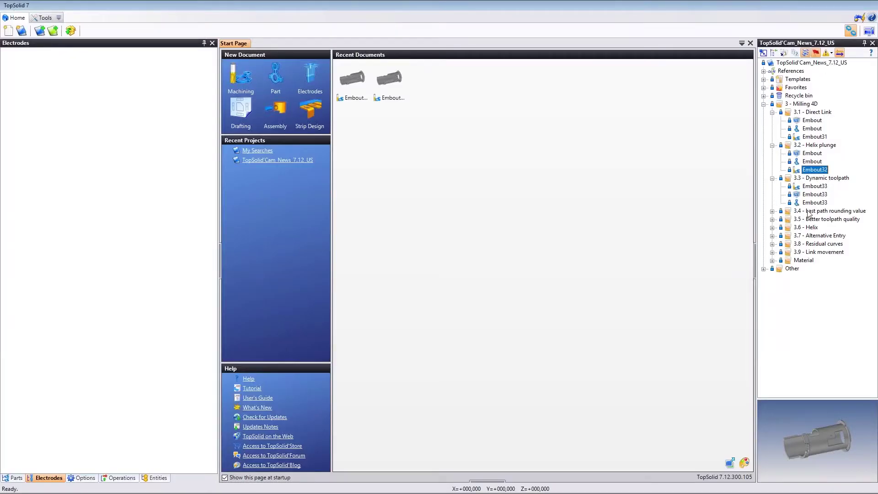
{"action": "left_click", "coordinate": [814, 186]}
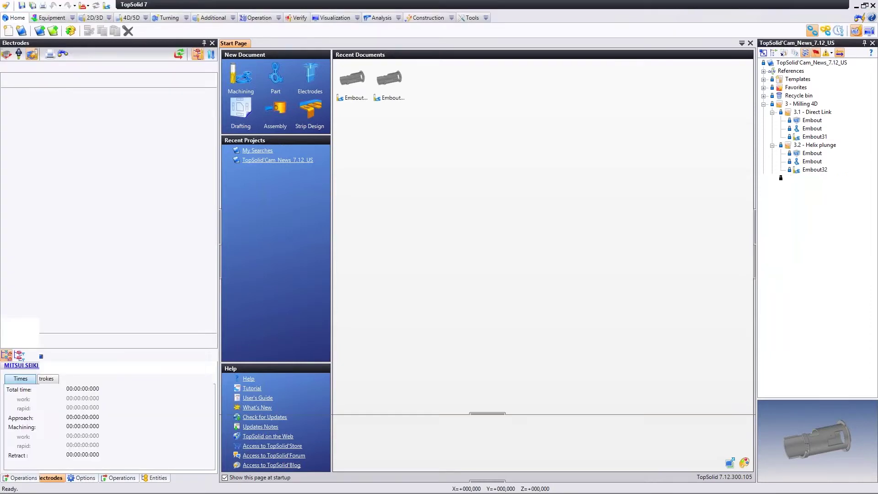
{"action": "scroll", "coordinate": [457, 228], "scroll_direction": "up", "scroll_amount": 5}
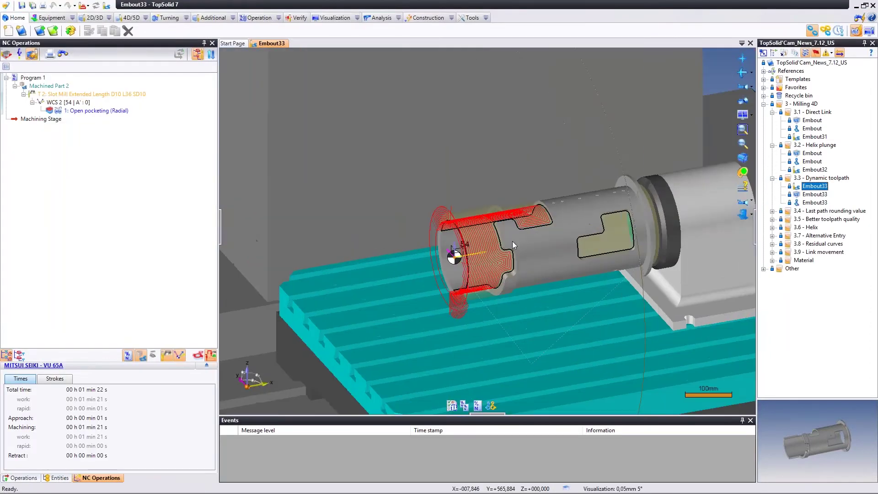
Edit the Open pocketing (Radial) operation and set its end milling strategy to VoluMill
{"action": "left_click", "coordinate": [110, 110]}
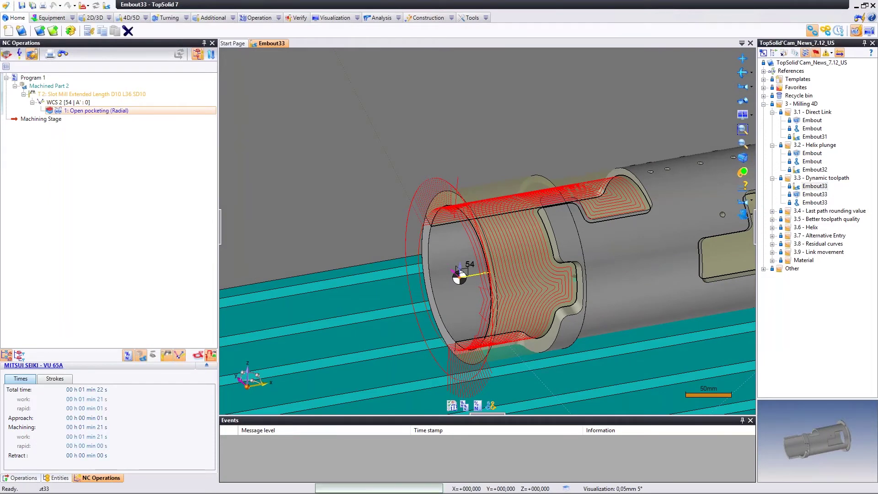
{"action": "double_click", "coordinate": [458, 269]}
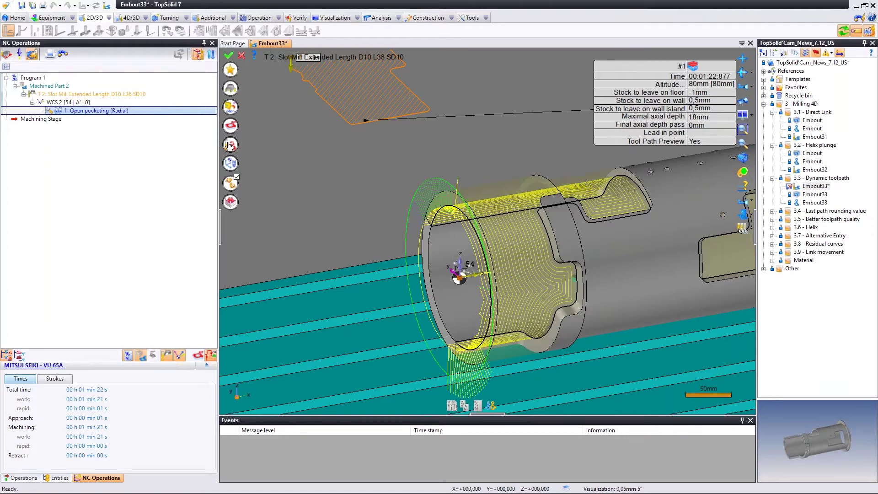
{"action": "left_click", "coordinate": [230, 145]}
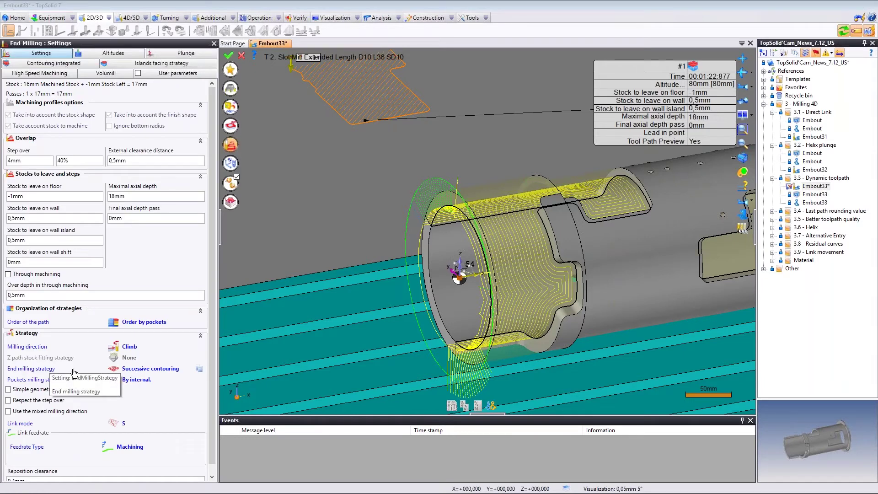
{"action": "left_click", "coordinate": [32, 369]}
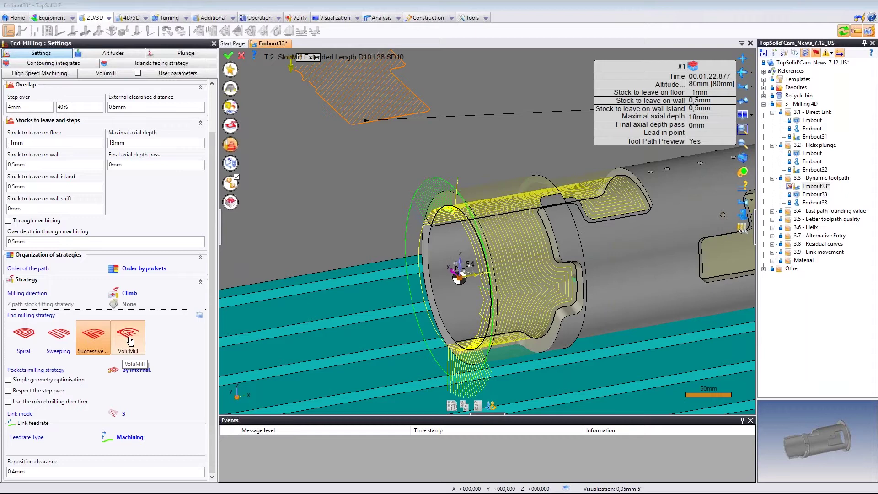
{"action": "left_click", "coordinate": [129, 338]}
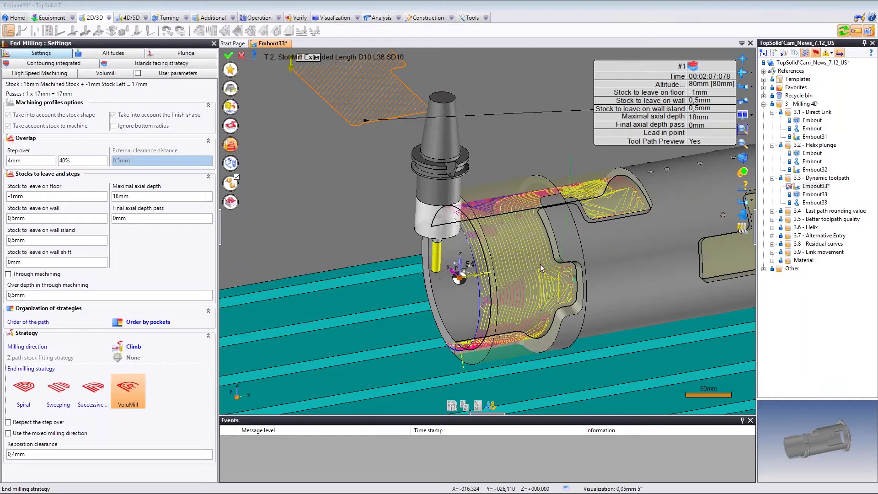
Examine the previewed VoluMill toolpath inside the radial pocket from several angles and up close
{"action": "middle_click_drag", "start_coordinate": [539, 264], "coordinate": [550, 295]}
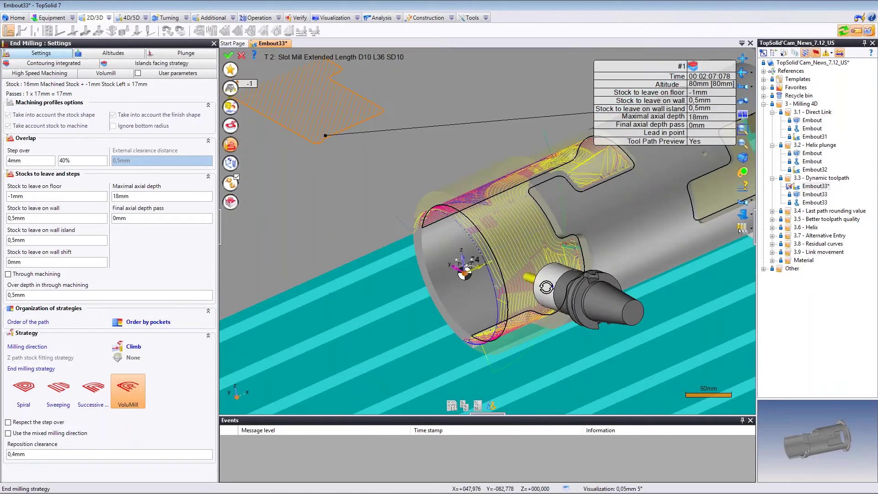
{"action": "middle_click_drag", "start_coordinate": [549, 295], "coordinate": [703, 270]}
{"action": "scroll", "coordinate": [621, 221], "scroll_direction": "up", "scroll_amount": 5}
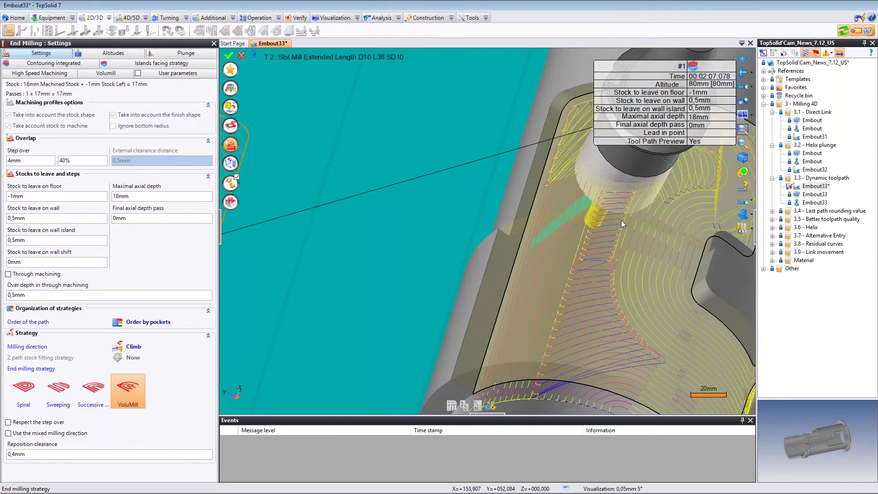
{"action": "middle_click_drag", "start_coordinate": [621, 220], "coordinate": [684, 174]}
{"action": "middle_click_drag", "start_coordinate": [618, 223], "coordinate": [437, 184]}
{"action": "scroll", "coordinate": [526, 180], "scroll_direction": "down", "scroll_amount": 4}
{"action": "scroll", "coordinate": [436, 184], "scroll_direction": "up", "scroll_amount": 1}
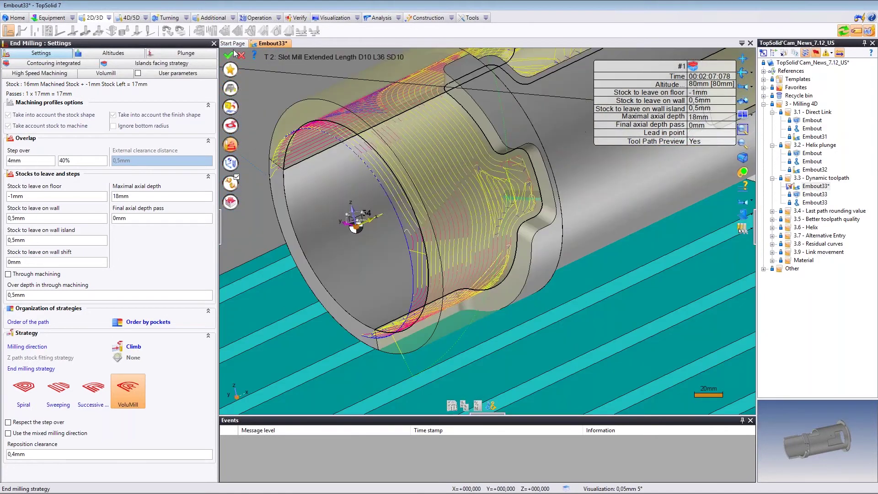
Close Embout33 without saving and switch to the slide presentation, advancing to the corner smoothing slide
{"action": "middle_click", "coordinate": [264, 44]}
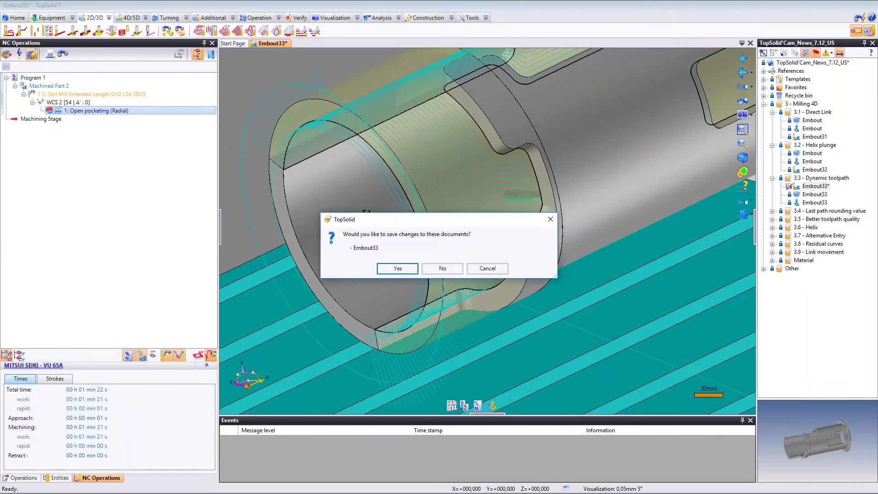
{"action": "left_click", "coordinate": [438, 269]}
{"action": "key", "text": "alt+Tab"}
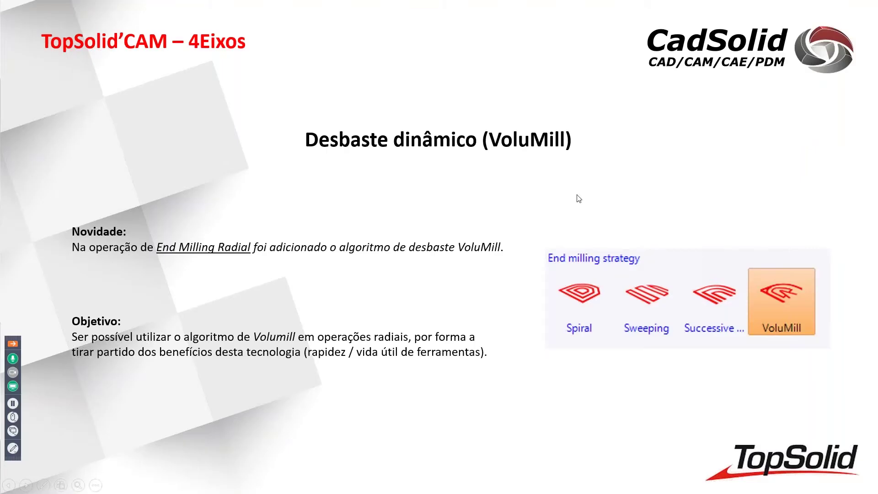
{"action": "key", "text": "Right"}
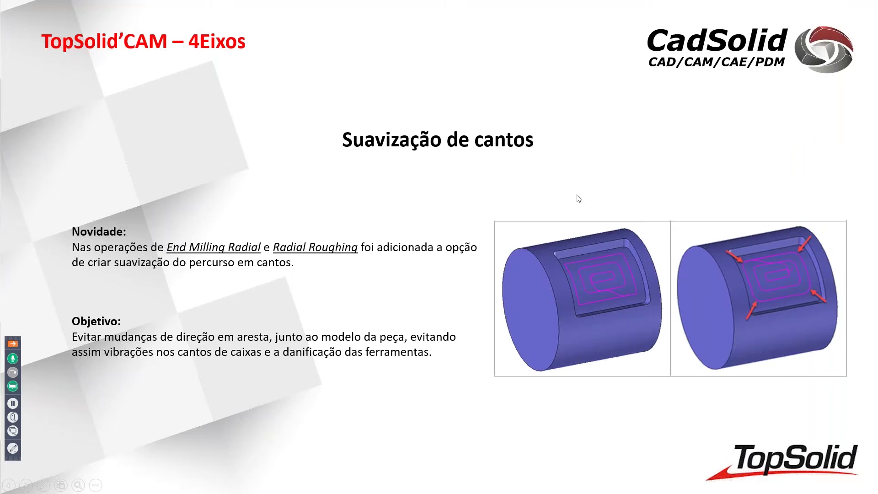
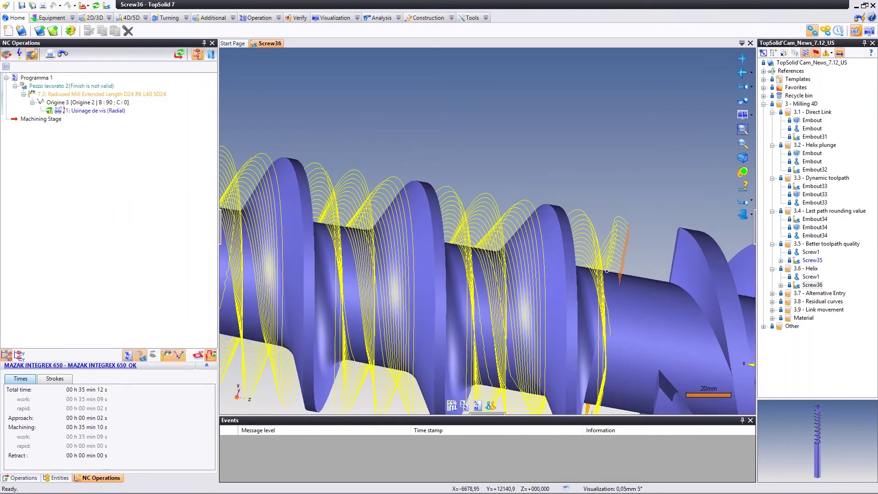
Edit the Usinage de vis (Radial) operation and set its lead-in type to Helix in the plunge and retract settings
{"action": "scroll", "coordinate": [641, 309], "scroll_direction": "down", "scroll_amount": 3}
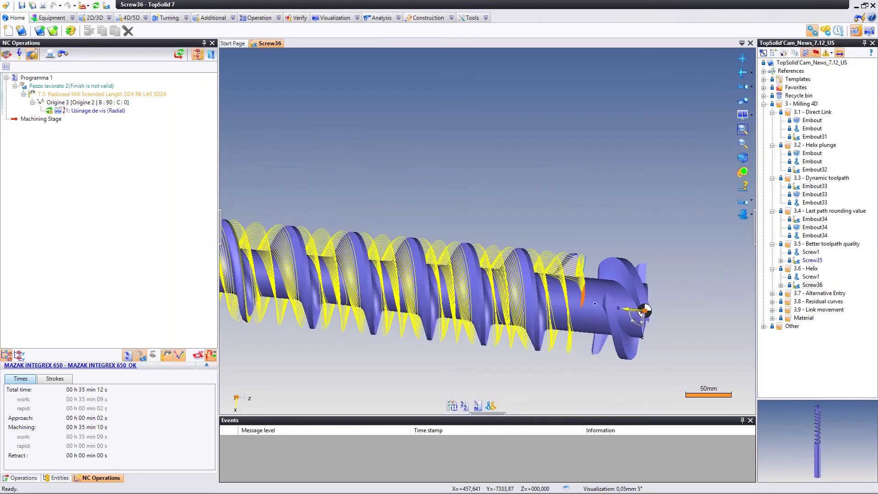
{"action": "scroll", "coordinate": [587, 309], "scroll_direction": "up", "scroll_amount": 3}
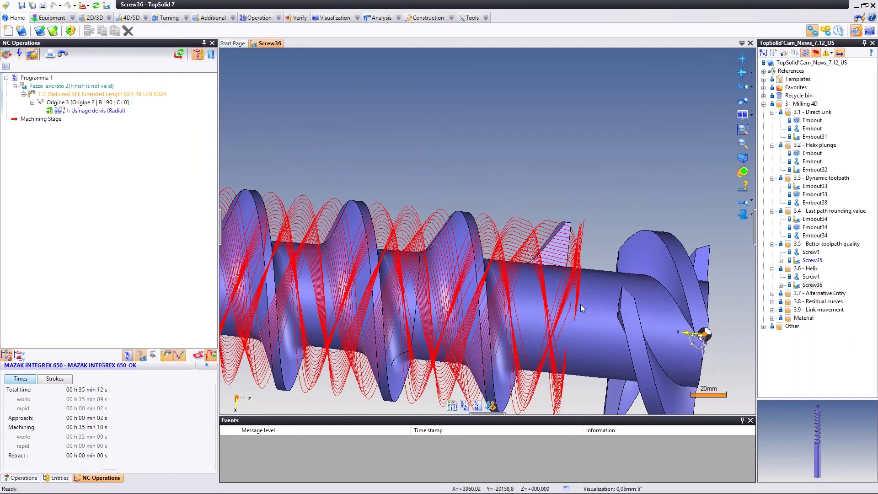
{"action": "middle_click_drag", "start_coordinate": [584, 305], "coordinate": [583, 310]}
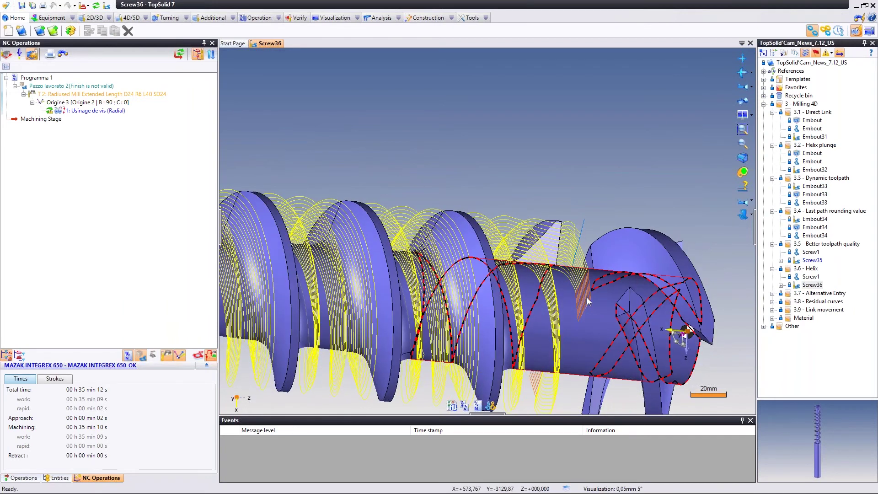
{"action": "double_click", "coordinate": [106, 113]}
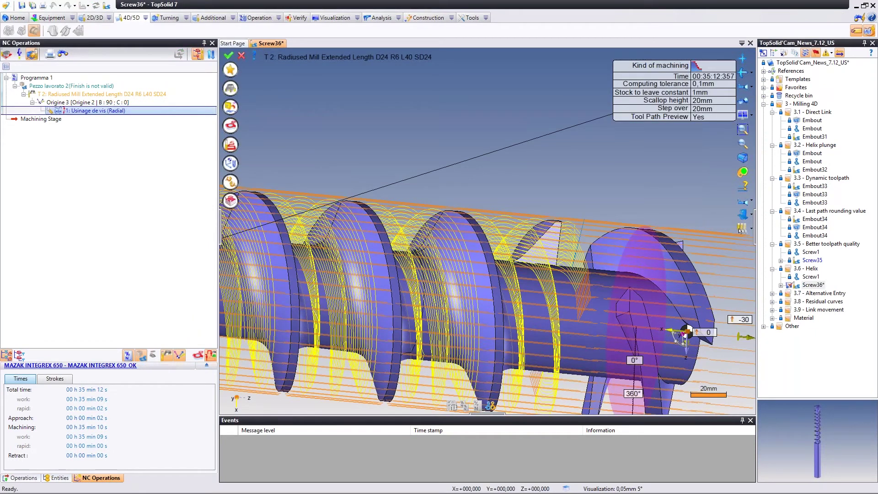
{"action": "left_click", "coordinate": [105, 53]}
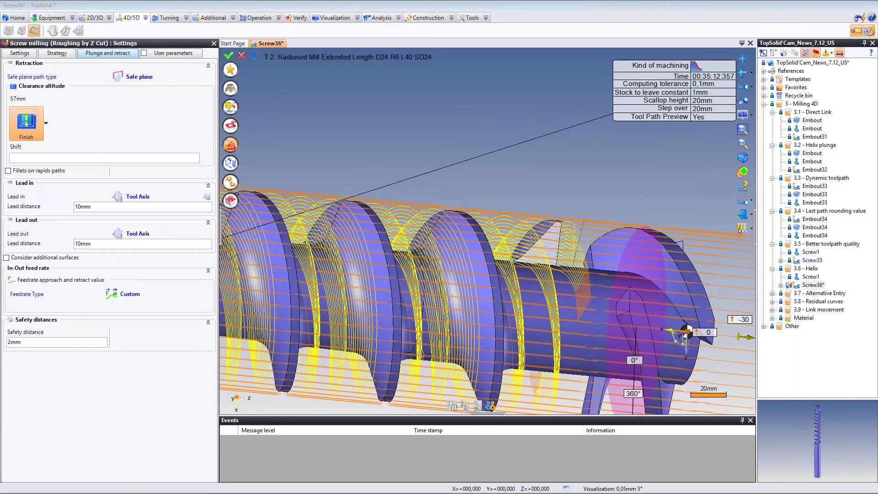
{"action": "left_click", "coordinate": [117, 196]}
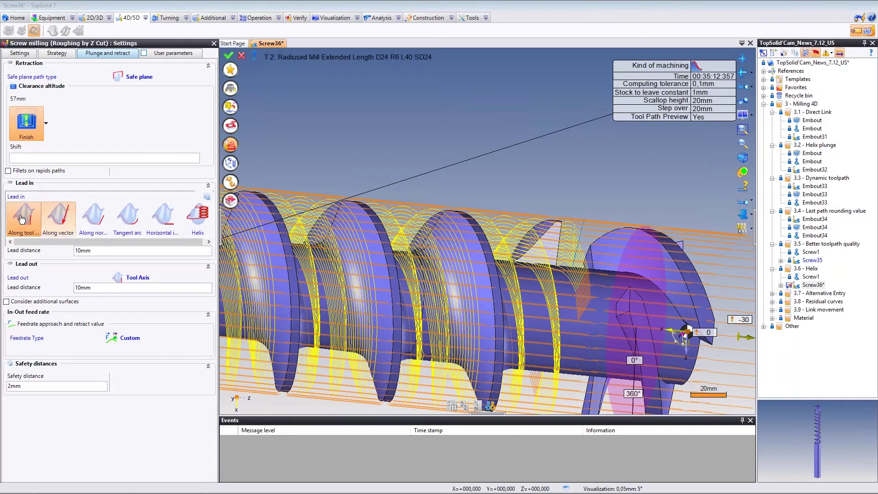
{"action": "left_click", "coordinate": [189, 222]}
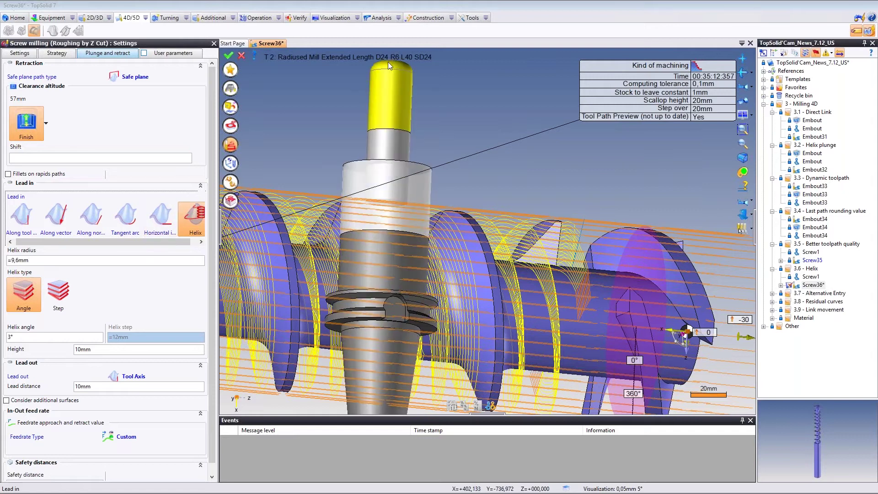
Set the helix radius of the lead-in to 10 mm
{"action": "left_click", "coordinate": [35, 260]}
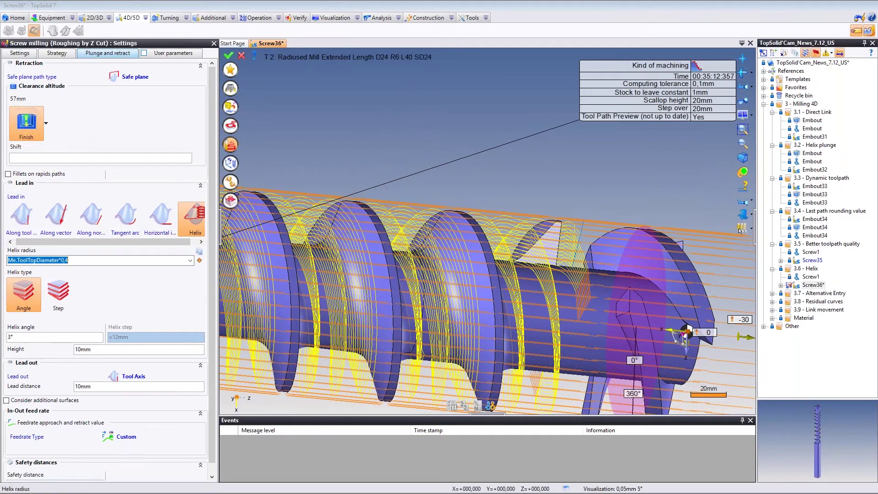
{"action": "type", "text": "10"}
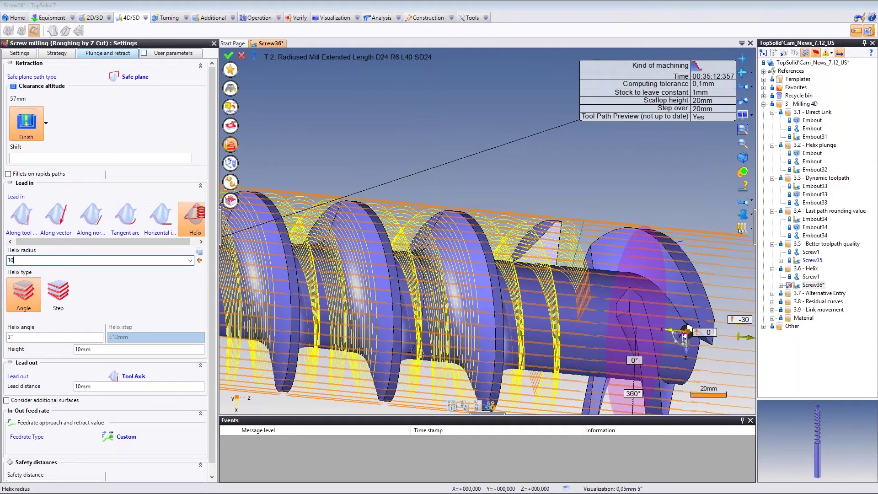
{"action": "key", "text": "Return"}
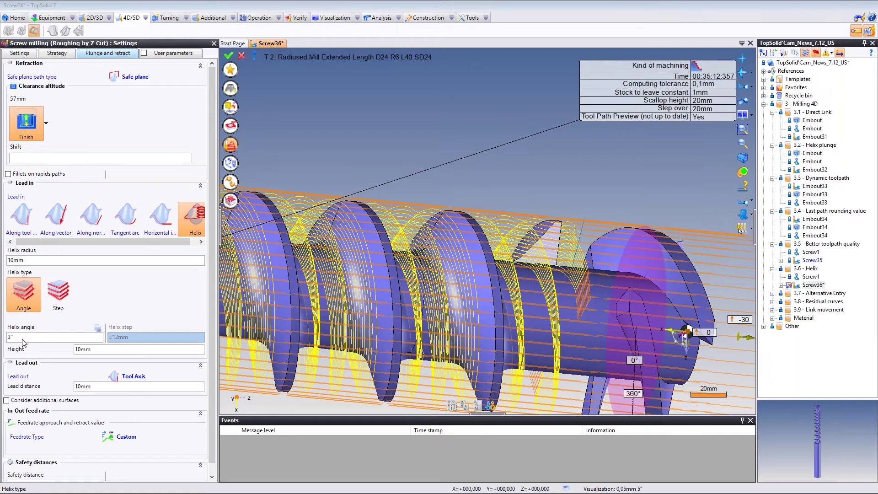
Try the Step helix type for the lead-in with a helix step of 2 mm
{"action": "left_click", "coordinate": [51, 294]}
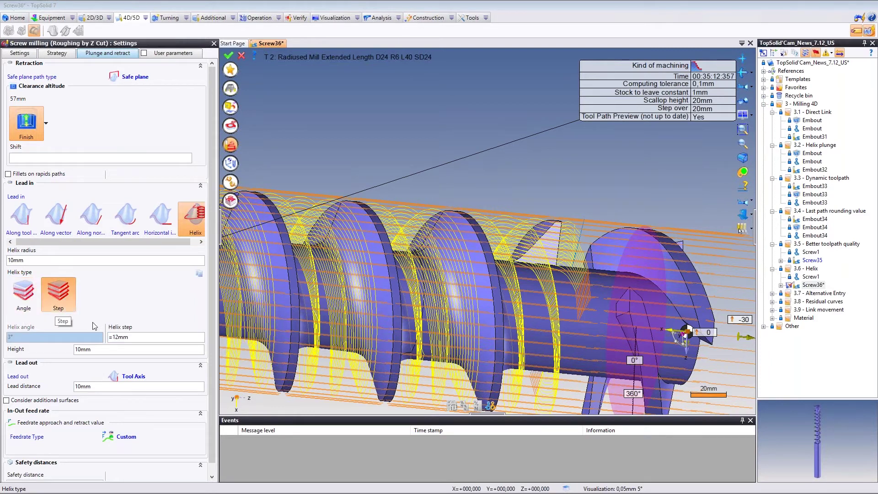
{"action": "left_click", "coordinate": [139, 339]}
{"action": "type", "text": "2"}
{"action": "key", "text": "Return"}
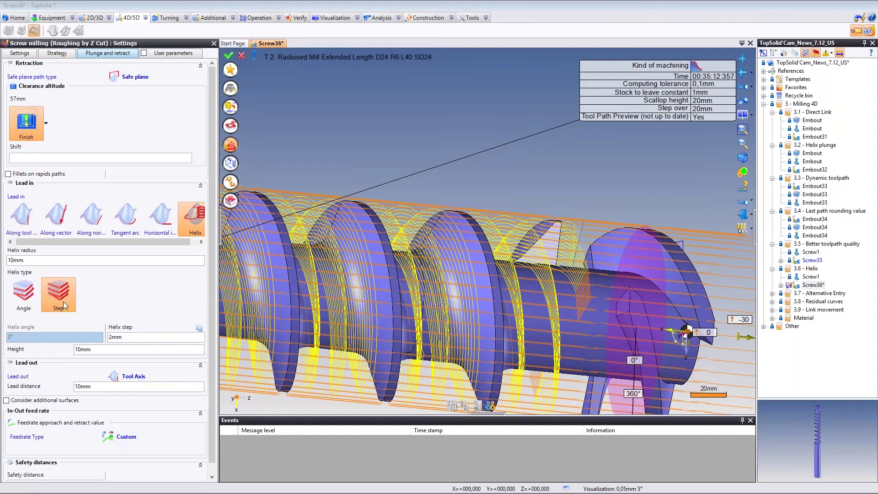
Set the helix type to Angle, apply the operation and examine the helical entries at the screw's end
{"action": "left_click", "coordinate": [24, 293]}
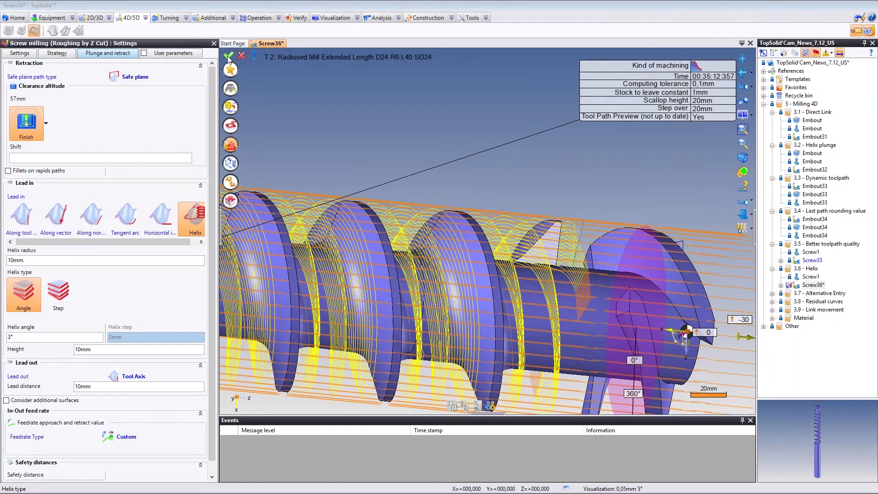
{"action": "left_click", "coordinate": [228, 57]}
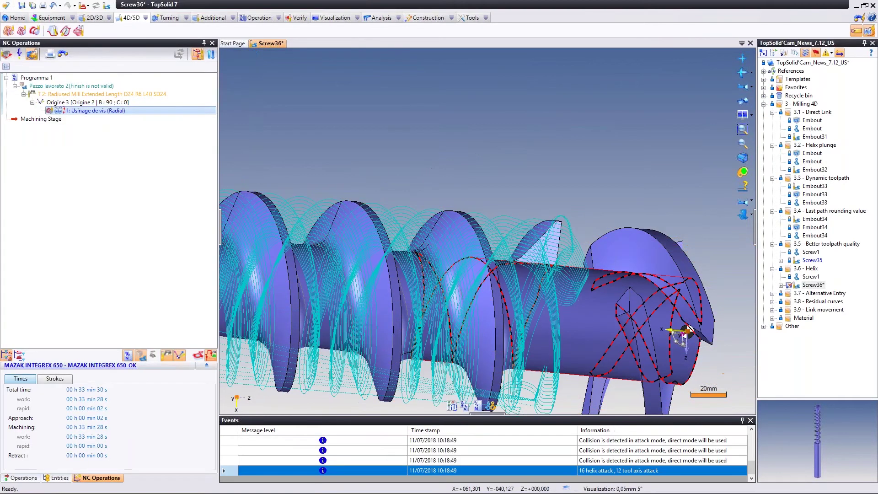
{"action": "middle_click_drag", "start_coordinate": [689, 330], "coordinate": [572, 201]}
{"action": "scroll", "coordinate": [589, 247], "scroll_direction": "up", "scroll_amount": 5}
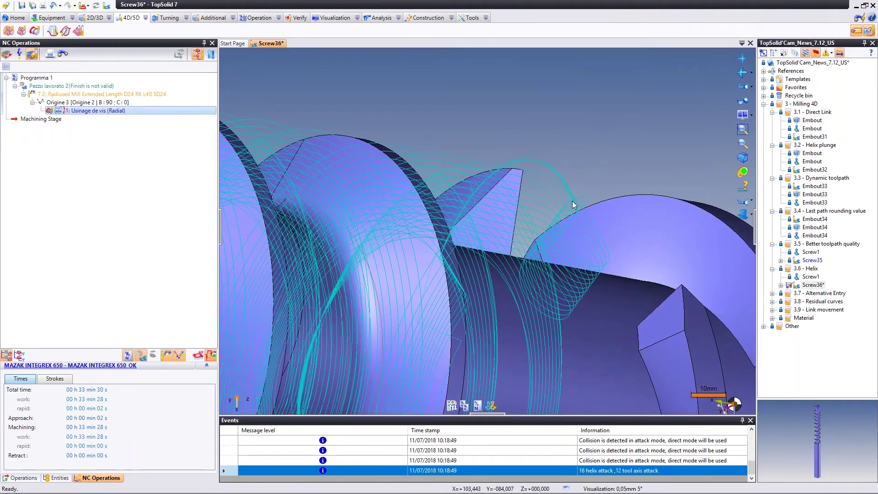
{"action": "left_click", "coordinate": [572, 201]}
{"action": "middle_click_drag", "start_coordinate": [500, 160], "coordinate": [556, 175]}
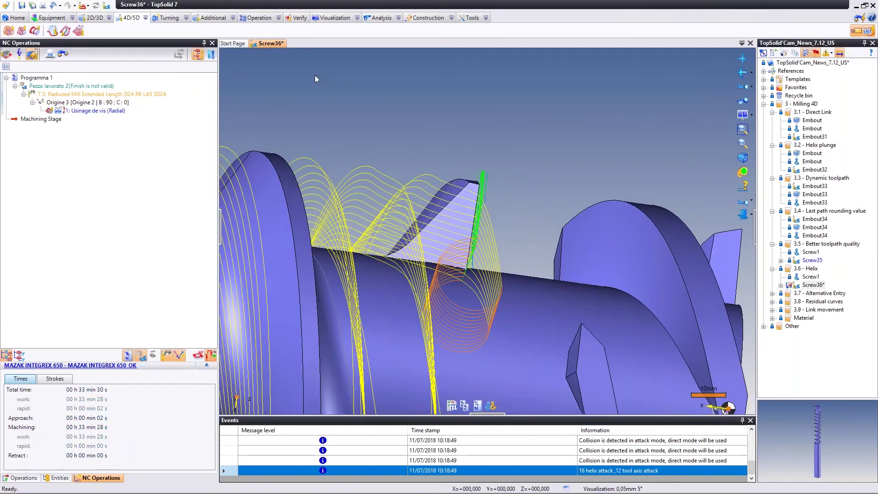
Advance the slide presentation to the alternative entry method slide and return to TopSolid
{"action": "key", "text": "Return"}
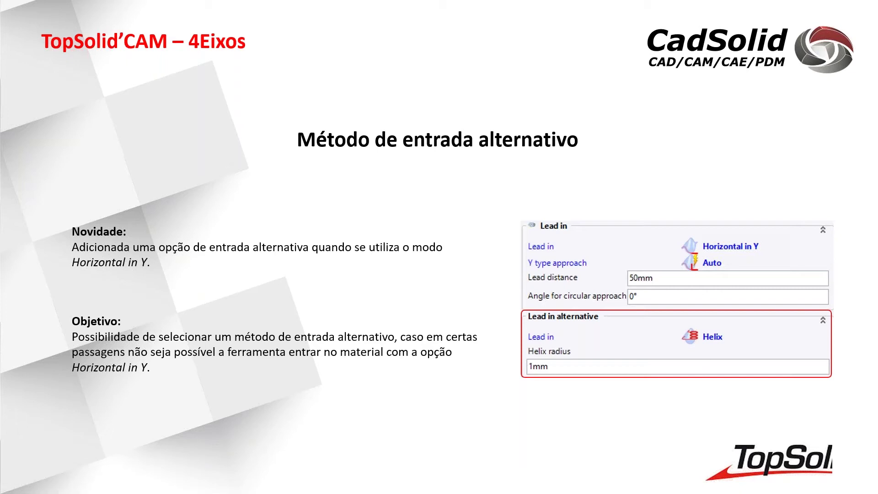
{"action": "key", "text": "alt+Tab"}
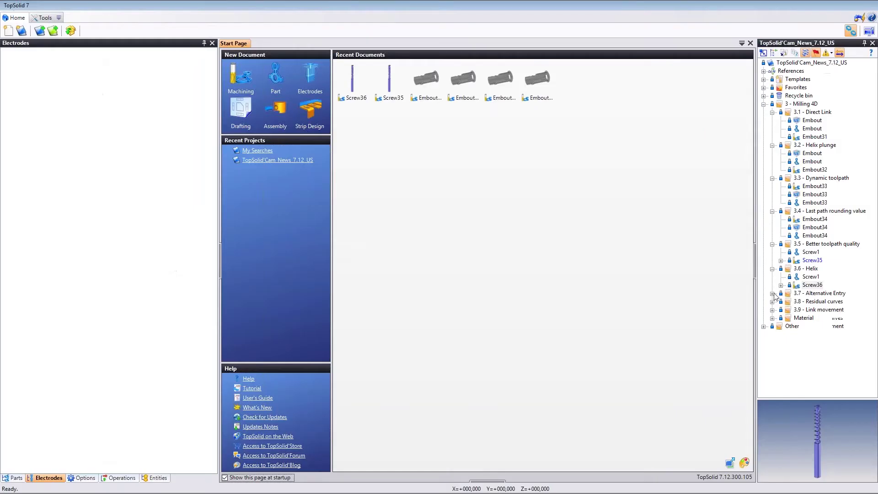
Open the Screw37 machining document from the 3.7 - Alternative Entry folder
{"action": "left_click", "coordinate": [772, 294]}
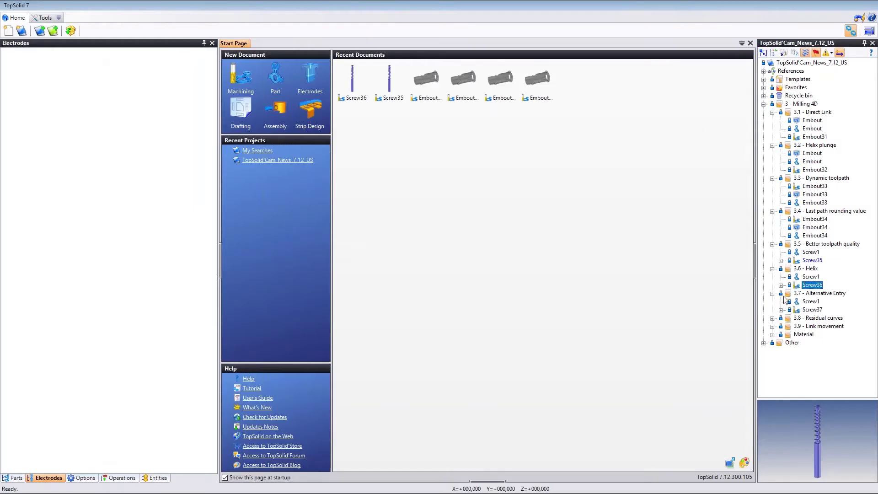
{"action": "double_click", "coordinate": [813, 310]}
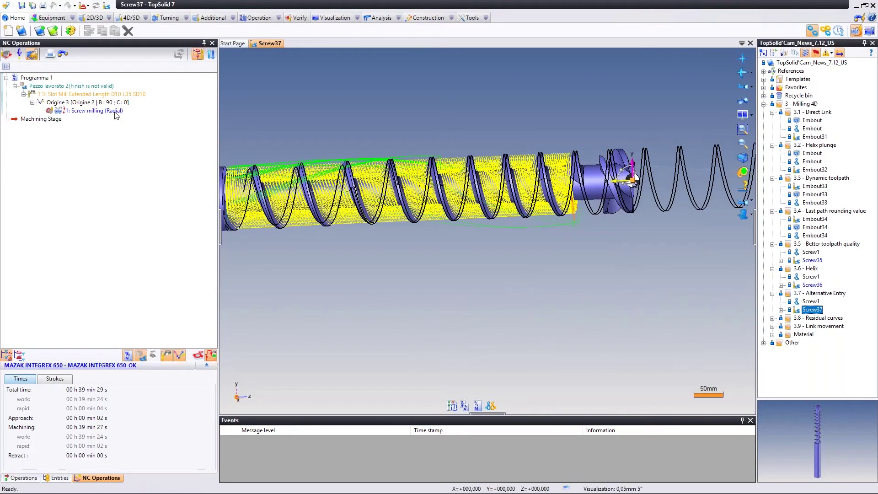
Compare the lead-in types offered for the Screw37 screw milling operation, ending on Horizontal in Y with its Helix alternative
{"action": "left_click", "coordinate": [115, 111]}
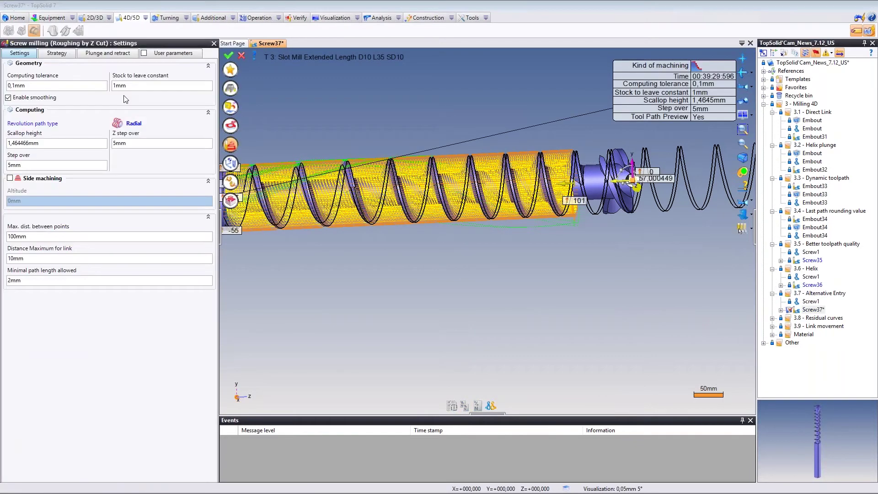
{"action": "left_click", "coordinate": [101, 55]}
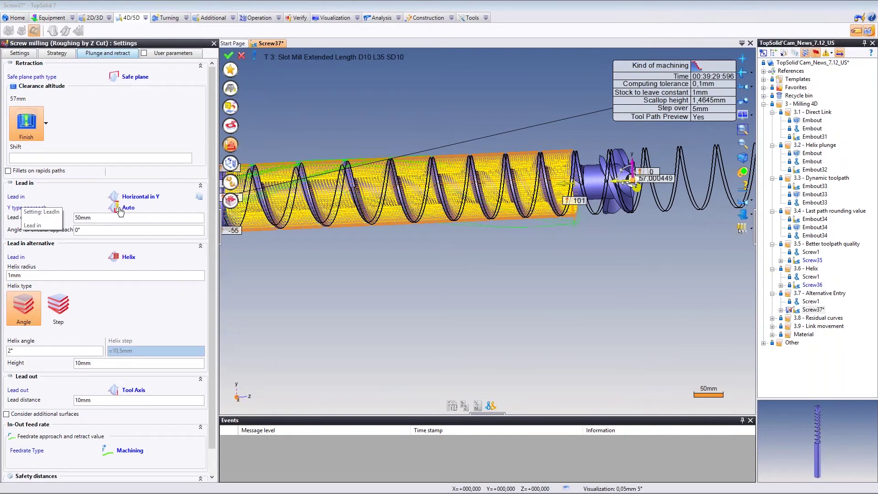
{"action": "left_click", "coordinate": [33, 202]}
{"action": "left_click", "coordinate": [28, 220]}
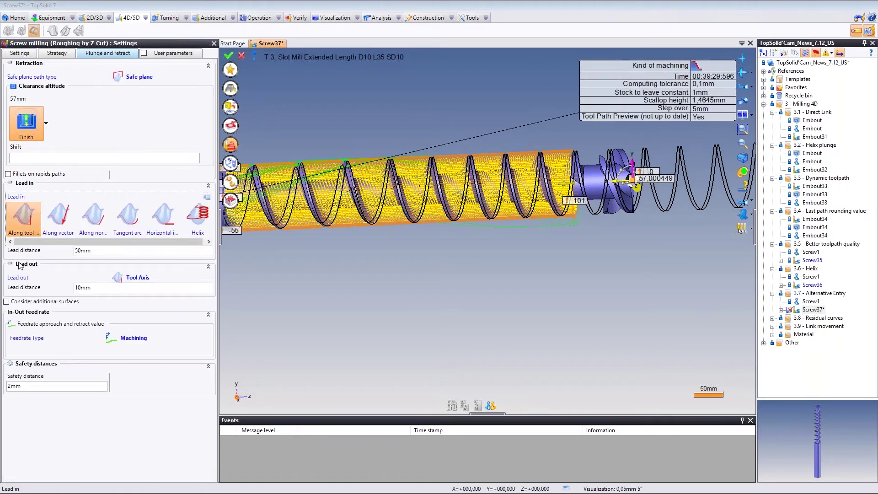
{"action": "left_click", "coordinate": [93, 216]}
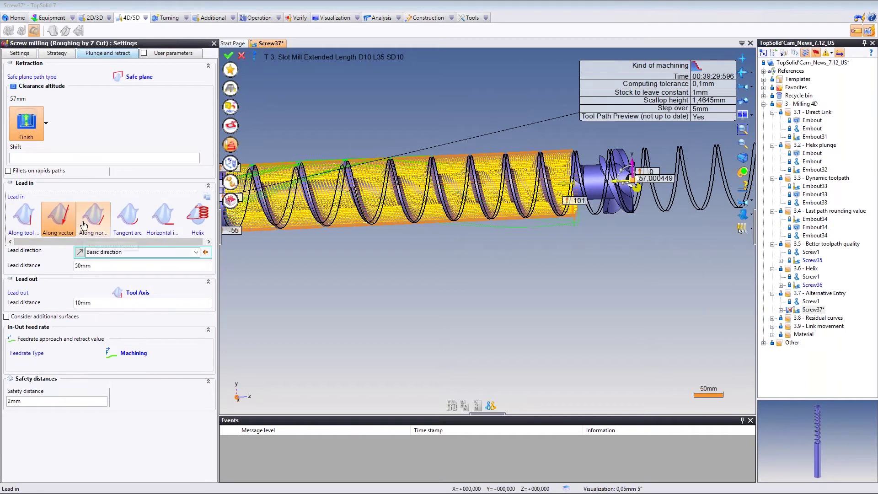
{"action": "left_click", "coordinate": [128, 217]}
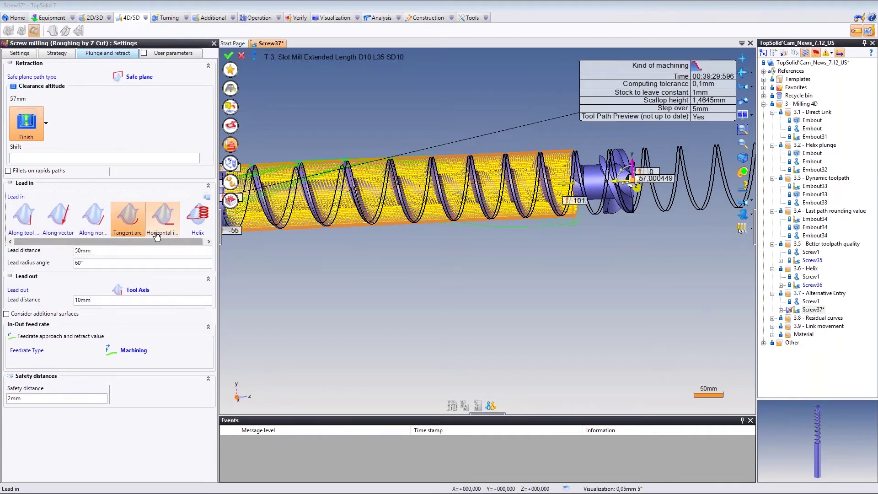
{"action": "left_click", "coordinate": [163, 217]}
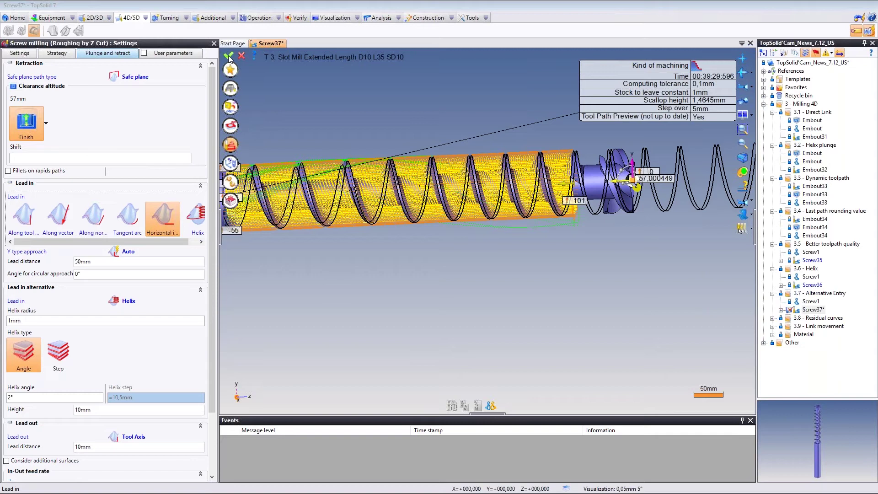
Apply the screw milling operation and examine the recalculated entry moves near the screw's end
{"action": "left_click", "coordinate": [228, 57]}
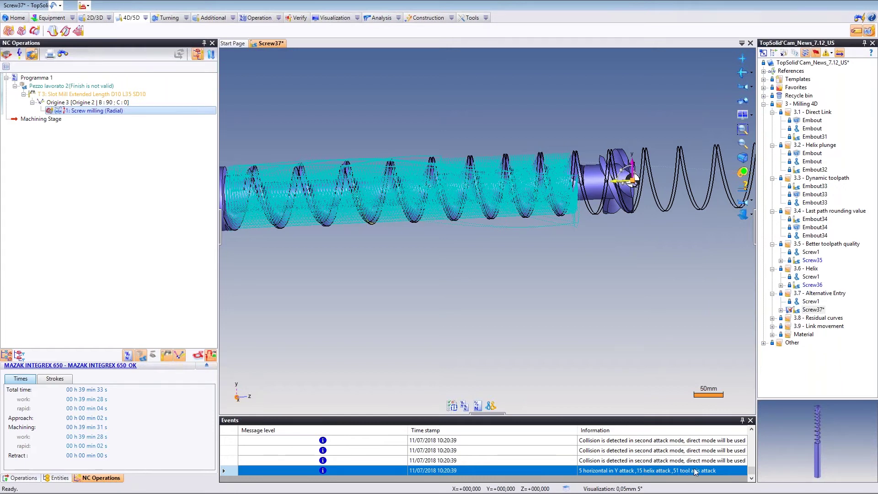
{"action": "middle_click_drag", "start_coordinate": [594, 246], "coordinate": [631, 279]}
{"action": "scroll", "coordinate": [629, 323], "scroll_direction": "up", "scroll_amount": 3}
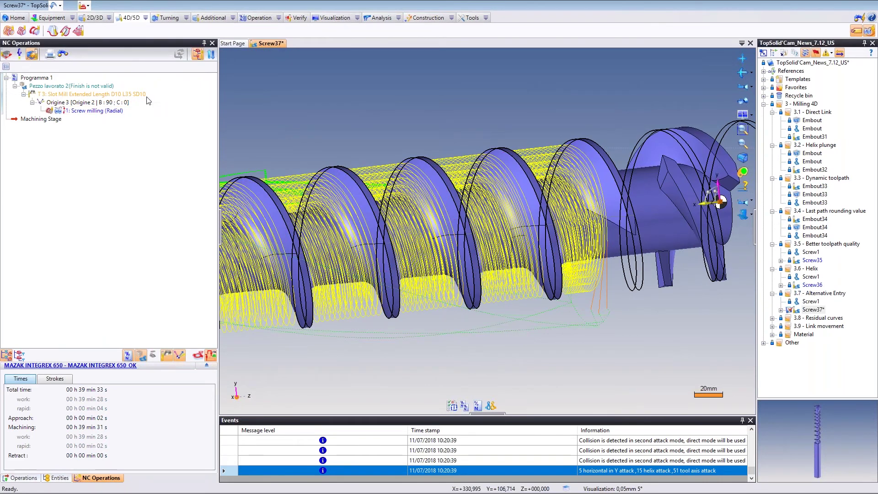
Set the screw milling operation's lead-out type to Helix and apply the operation
{"action": "double_click", "coordinate": [167, 111]}
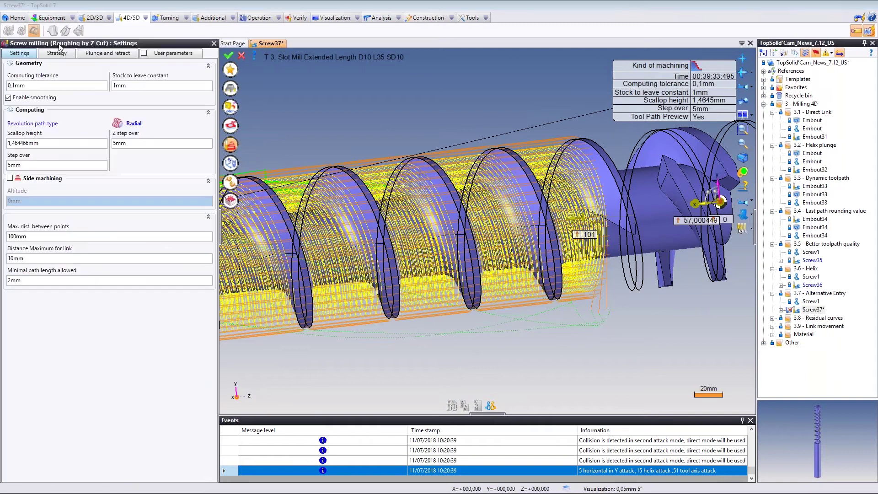
{"action": "left_click", "coordinate": [101, 53]}
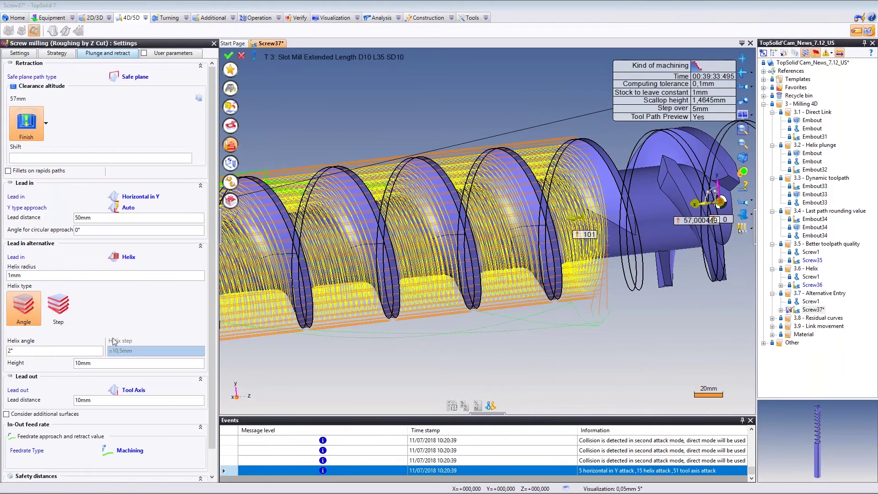
{"action": "scroll", "coordinate": [95, 375], "scroll_direction": "down", "scroll_amount": 1}
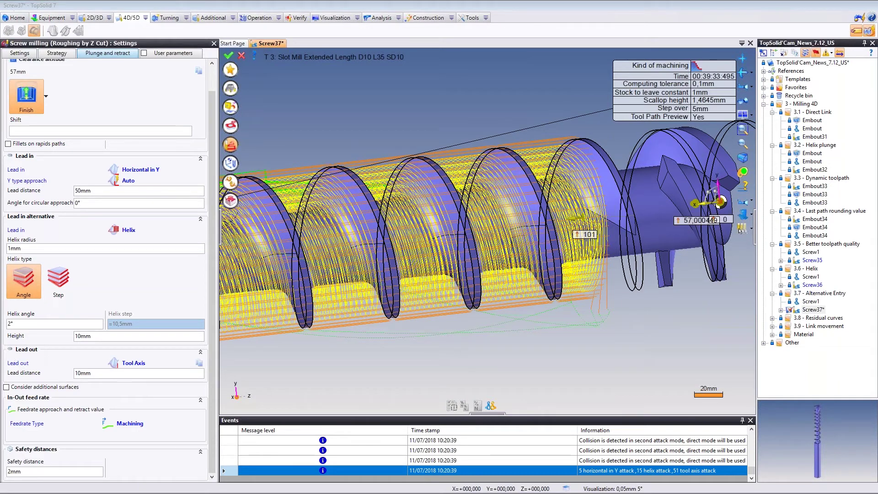
{"action": "left_click", "coordinate": [114, 363]}
{"action": "left_click_drag", "start_coordinate": [152, 408], "coordinate": [175, 408]}
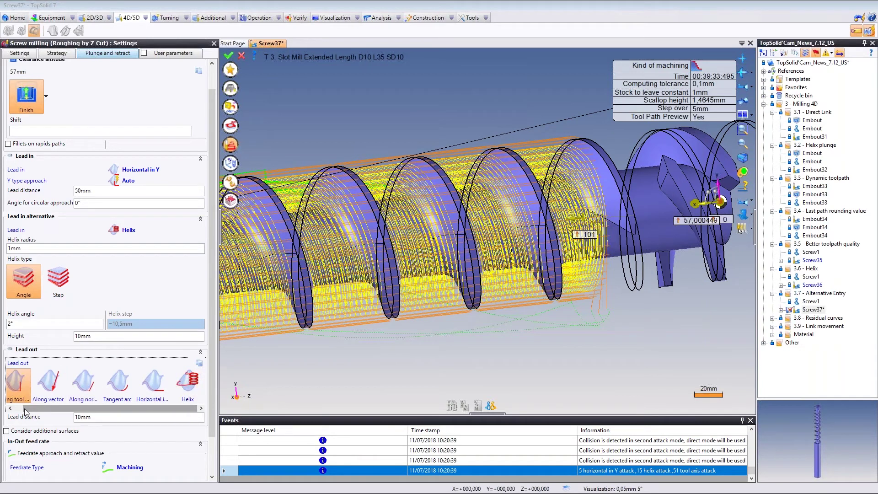
{"action": "left_click_drag", "start_coordinate": [26, 408], "coordinate": [17, 408]}
{"action": "left_click", "coordinate": [189, 392]}
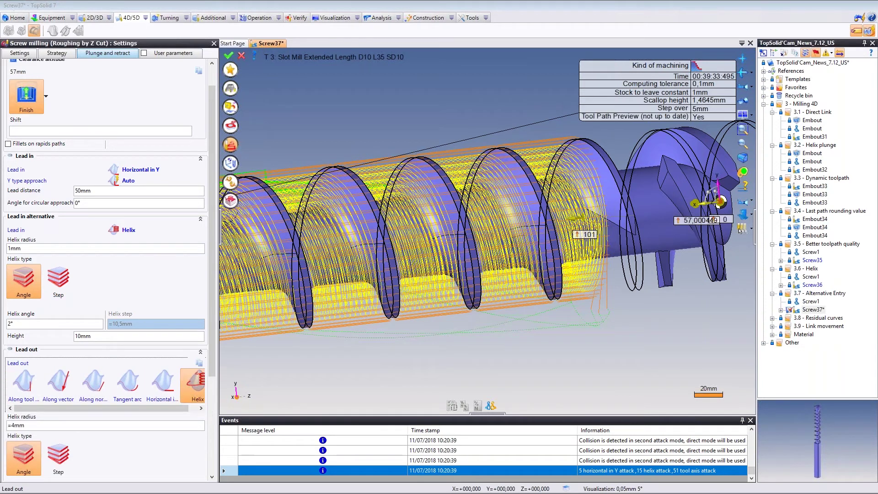
{"action": "left_click", "coordinate": [228, 56]}
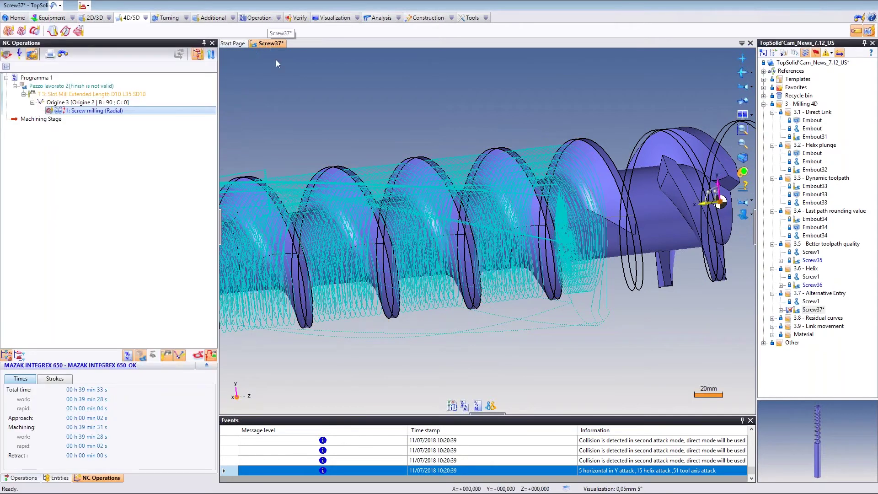
Advance the presentation to the residual curves slide, then switch to TopSolid and open Screw38 from the 3.8 - Residual curves folder
{"action": "left_click", "coordinate": [440, 269]}
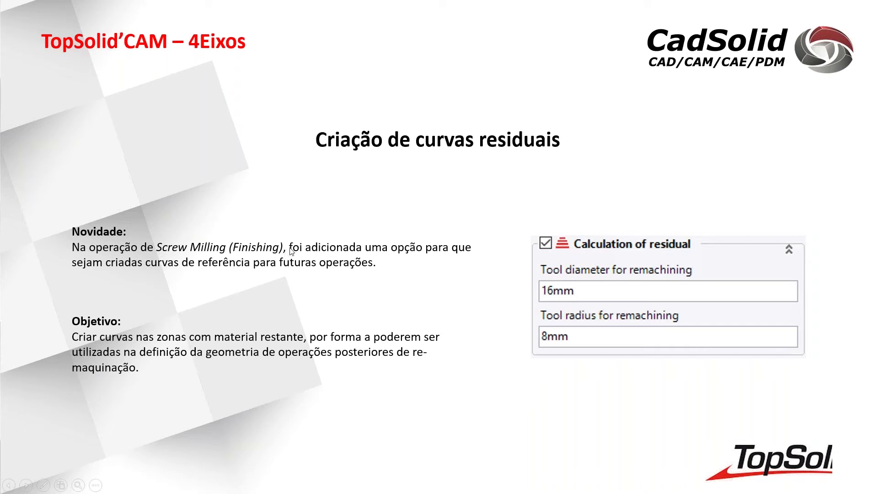
{"action": "key", "text": "alt+Tab"}
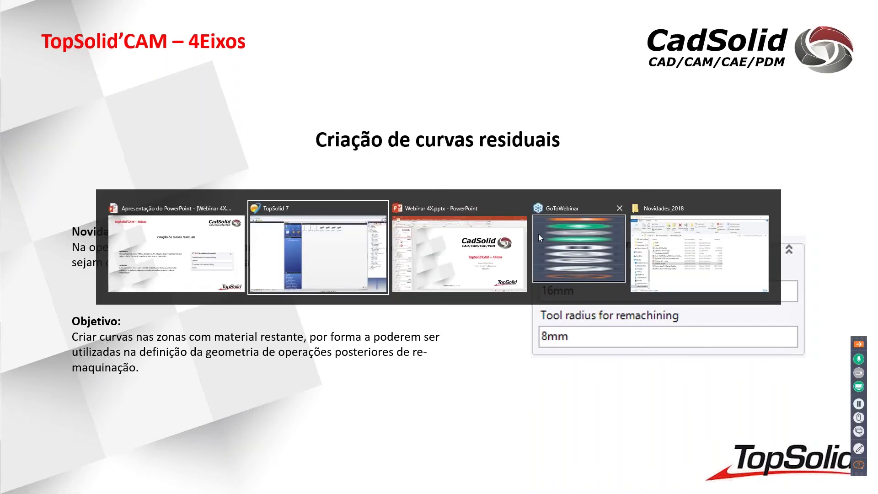
{"action": "left_click", "coordinate": [773, 318]}
{"action": "double_click", "coordinate": [811, 335]}
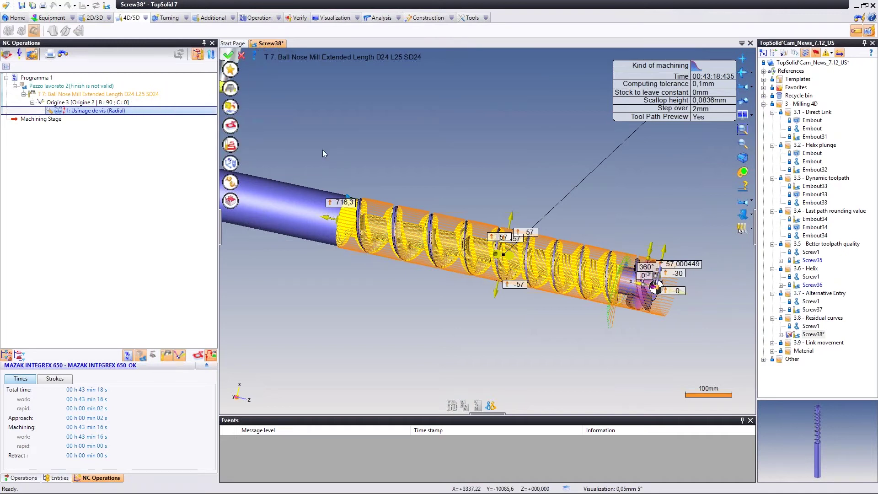
Inspect the finishing operation's ball nose mill against the screw's flank fillets and view the available kinds of machining
{"action": "scroll", "coordinate": [490, 239], "scroll_direction": "up", "scroll_amount": 3}
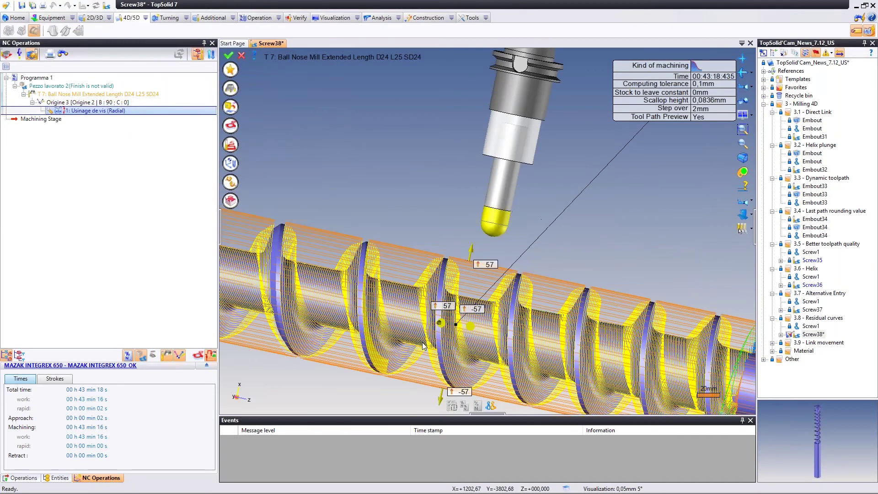
{"action": "scroll", "coordinate": [423, 346], "scroll_direction": "up", "scroll_amount": 4}
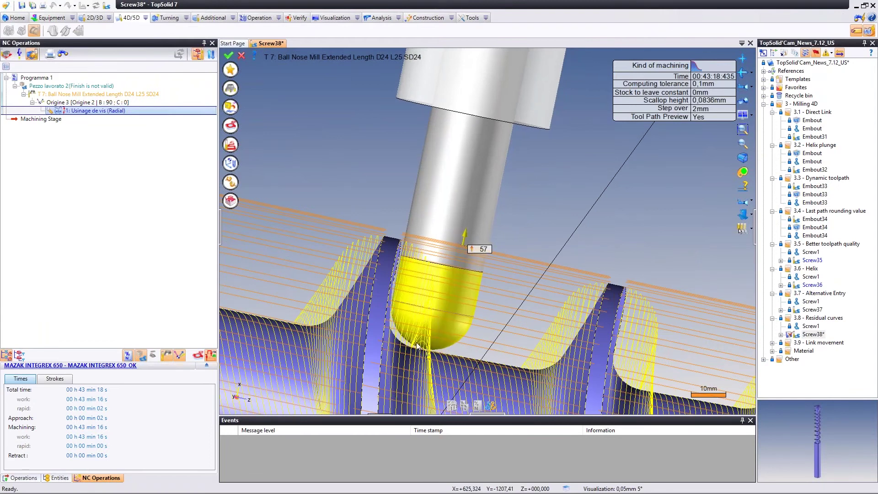
{"action": "middle_click_drag", "start_coordinate": [396, 357], "coordinate": [368, 358]}
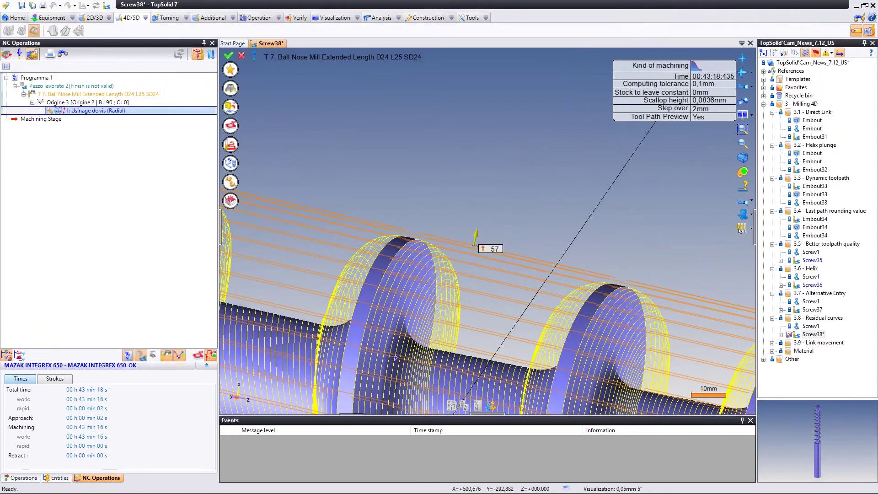
{"action": "mouse_move", "coordinate": [423, 353]}
{"action": "middle_mouse_down"}
{"action": "mouse_move", "coordinate": [398, 347]}
{"action": "mouse_move", "coordinate": [462, 303]}
{"action": "middle_mouse_up"}
{"action": "scroll", "coordinate": [442, 183], "scroll_direction": "down", "scroll_amount": 5}
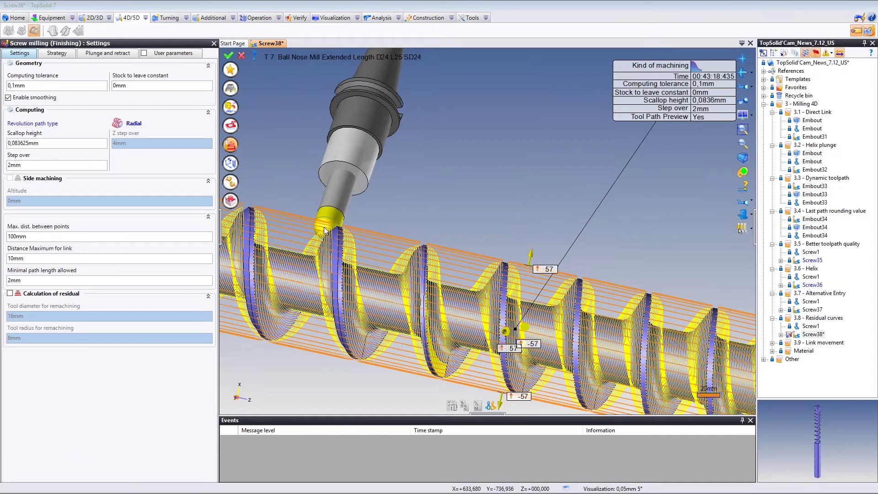
{"action": "left_click", "coordinate": [697, 67]}
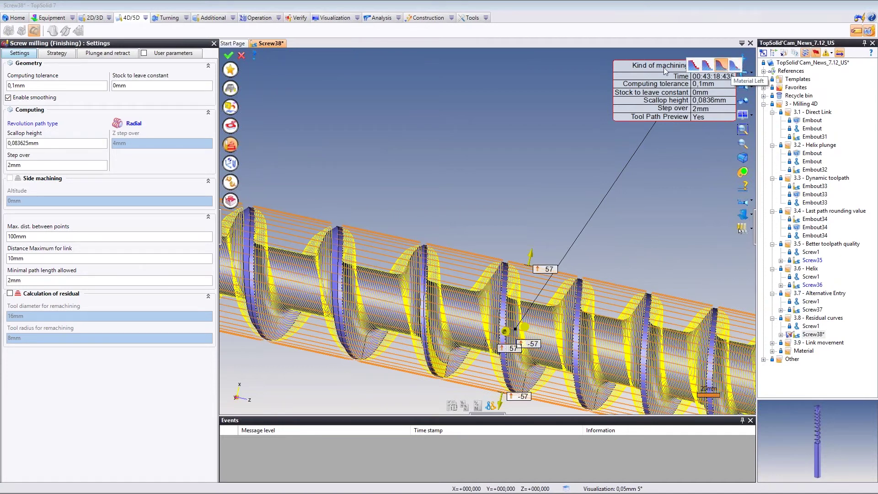
{"action": "left_click", "coordinate": [679, 69]}
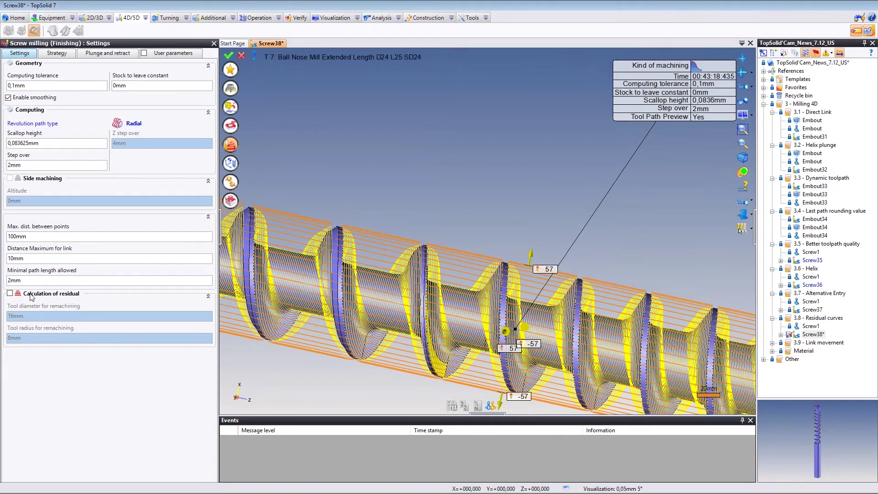
Enable the residual calculation with a 12 mm tool diameter and 6 mm tool radius for remachining, and apply the operation
{"action": "left_click", "coordinate": [9, 294]}
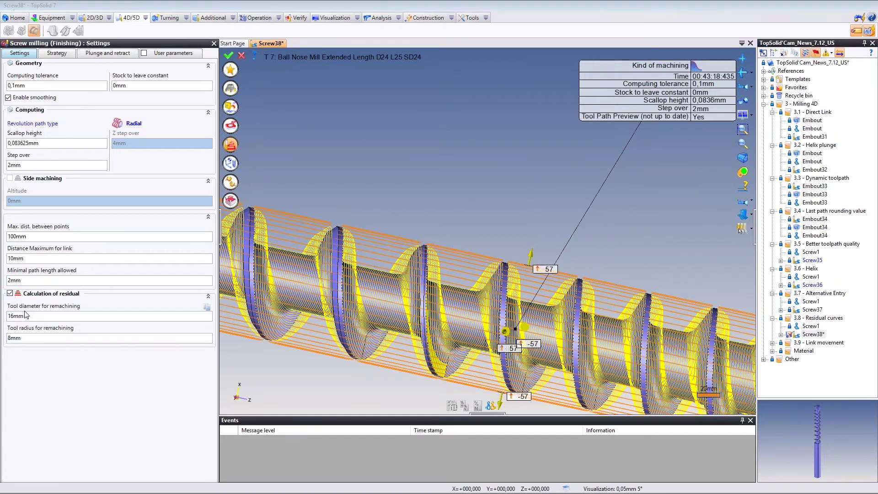
{"action": "left_click", "coordinate": [33, 315]}
{"action": "type", "text": "12"}
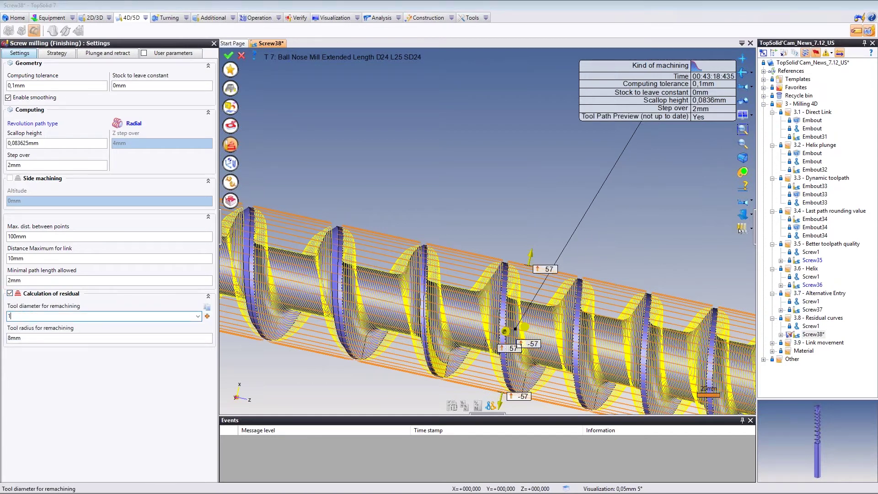
{"action": "key", "text": "Tab"}
{"action": "type", "text": "6"}
{"action": "key", "text": "Return"}
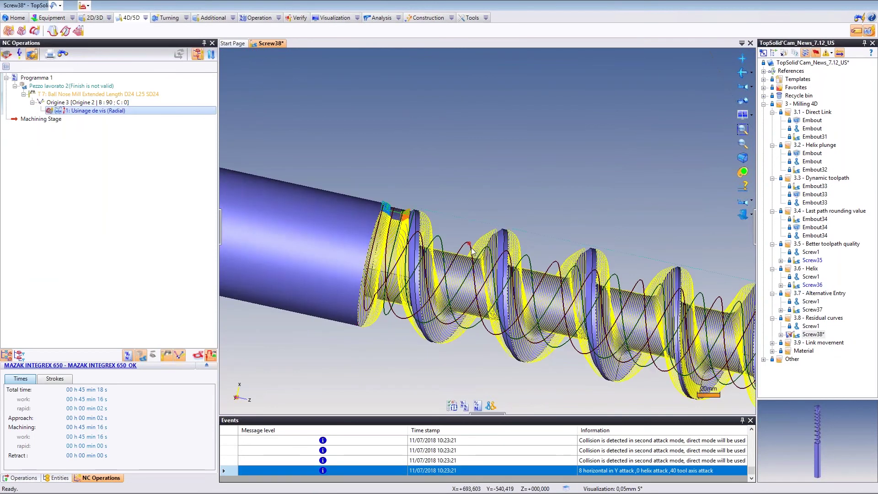
Hide the finishing operation's toolpath and examine the residual curves along the screw's flanks
{"action": "scroll", "coordinate": [476, 252], "scroll_direction": "up", "scroll_amount": 4}
{"action": "left_click", "coordinate": [75, 111]}
{"action": "left_click", "coordinate": [375, 150]}
{"action": "middle_click_drag", "start_coordinate": [414, 219], "coordinate": [397, 191]}
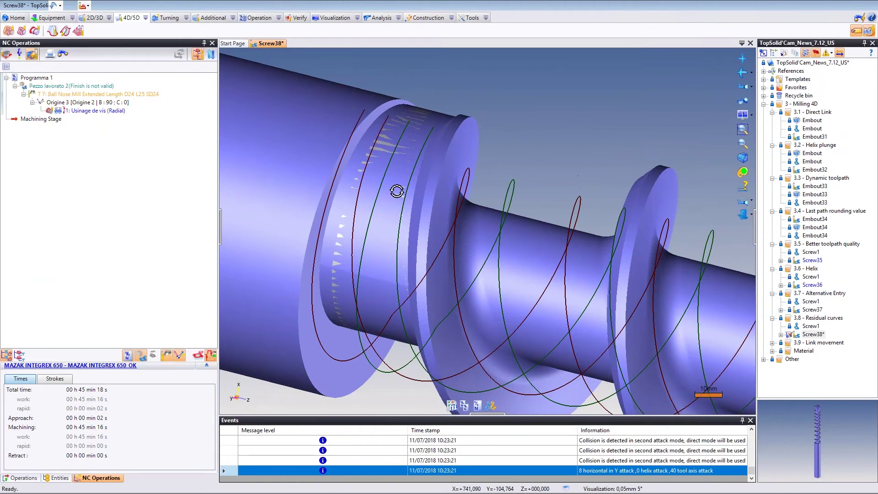
{"action": "scroll", "coordinate": [396, 192], "scroll_direction": "up", "scroll_amount": 3}
{"action": "middle_click_drag", "start_coordinate": [544, 189], "coordinate": [468, 166]}
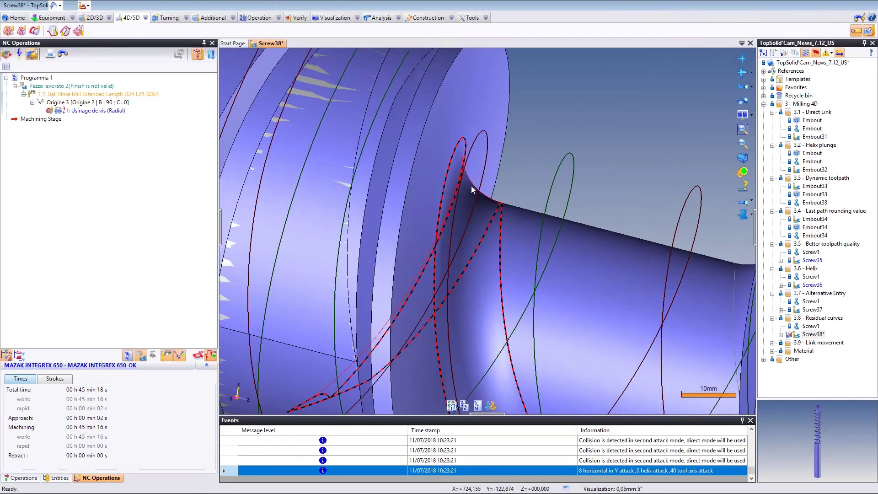
{"action": "scroll", "coordinate": [471, 185], "scroll_direction": "down", "scroll_amount": 3}
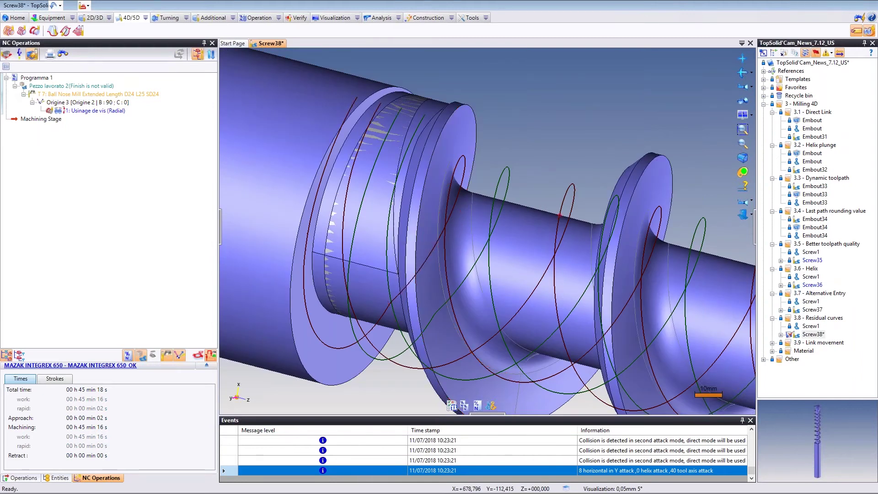
{"action": "middle_click_drag", "start_coordinate": [551, 211], "coordinate": [596, 210]}
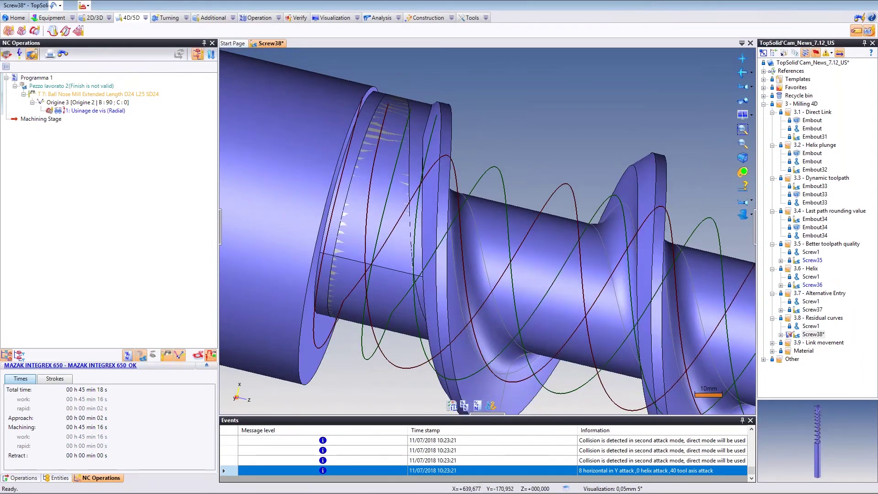
Locate the Residual curves entity among the document's sketches, highlight it on the screw, and return to the NC operations
{"action": "left_click", "coordinate": [61, 477]}
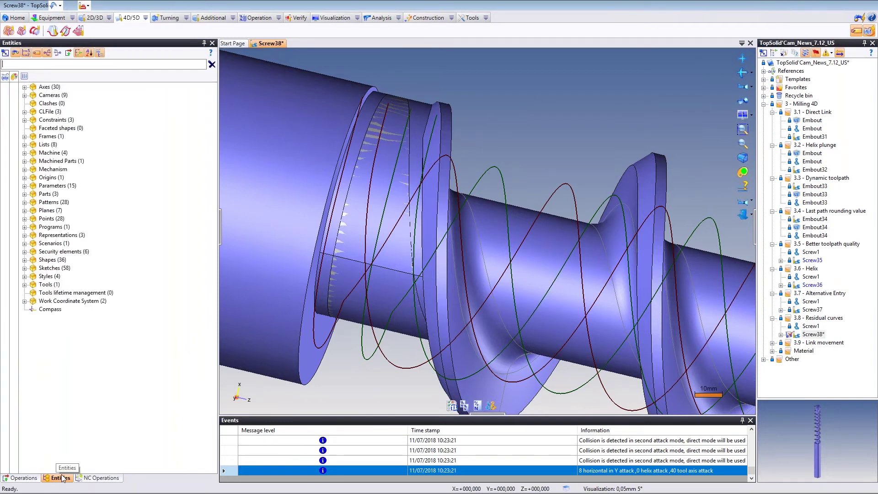
{"action": "left_click", "coordinate": [25, 268]}
{"action": "scroll", "coordinate": [108, 401], "scroll_direction": "down", "scroll_amount": 2}
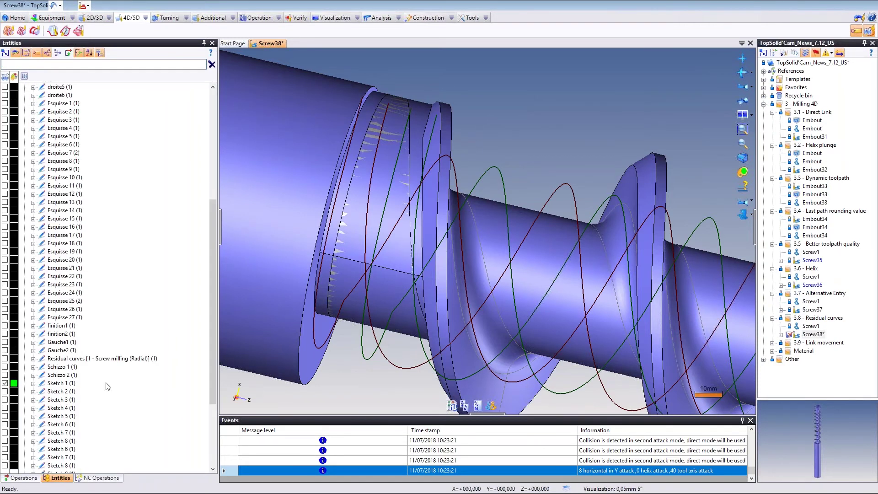
{"action": "left_click", "coordinate": [73, 359]}
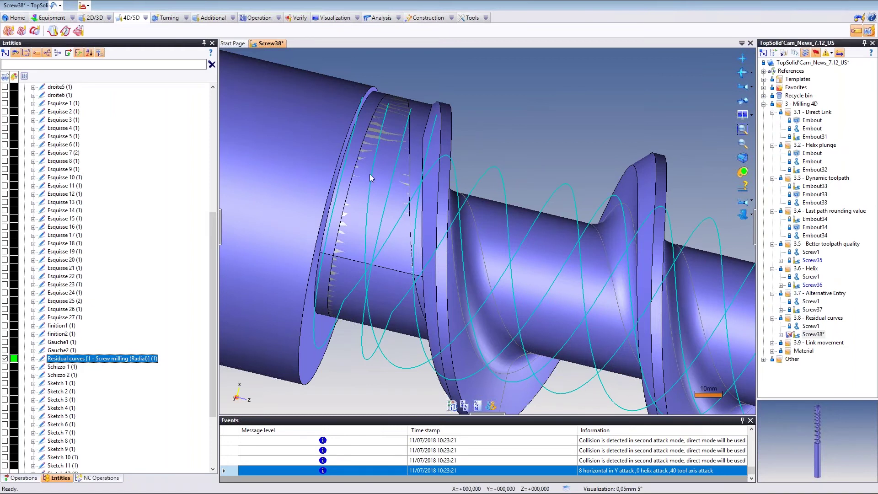
{"action": "left_click", "coordinate": [508, 156]}
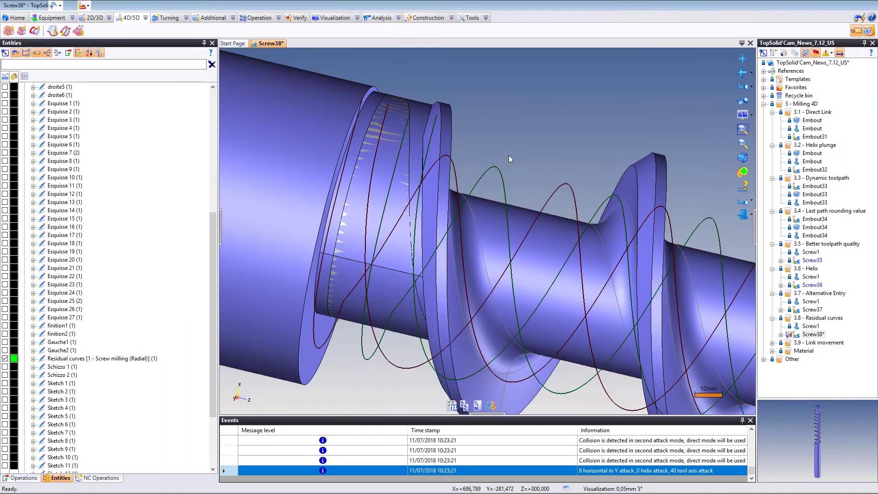
{"action": "left_click", "coordinate": [133, 417]}
{"action": "left_click", "coordinate": [99, 477]}
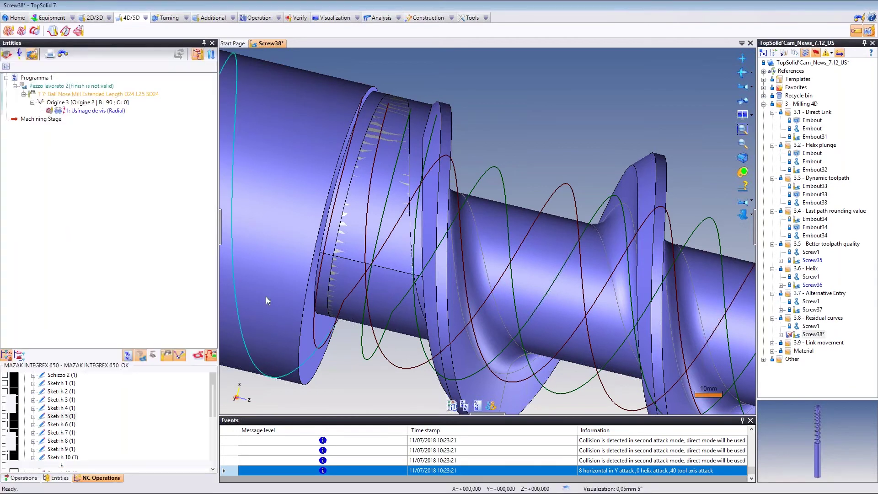
Duplicate the screw finishing operation and assign a 12 mm diameter ball nose mill in pocket T 1 to the copy
{"action": "left_click", "coordinate": [94, 113]}
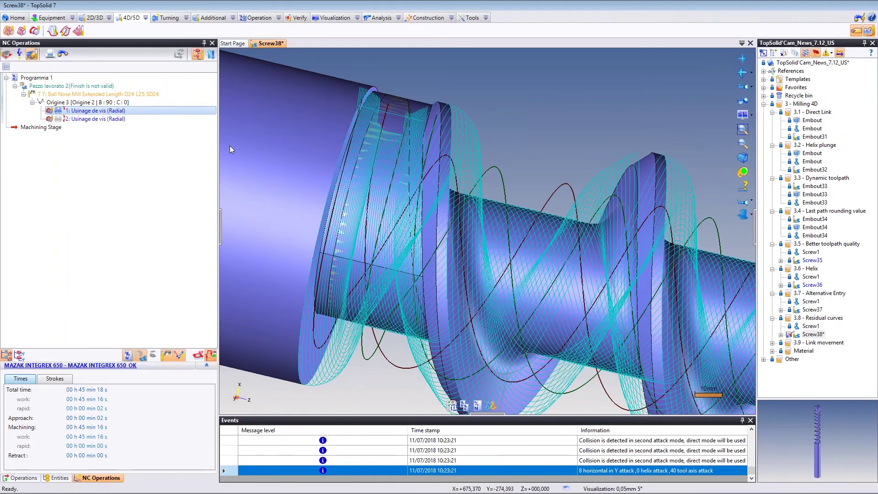
{"action": "double_click", "coordinate": [116, 120]}
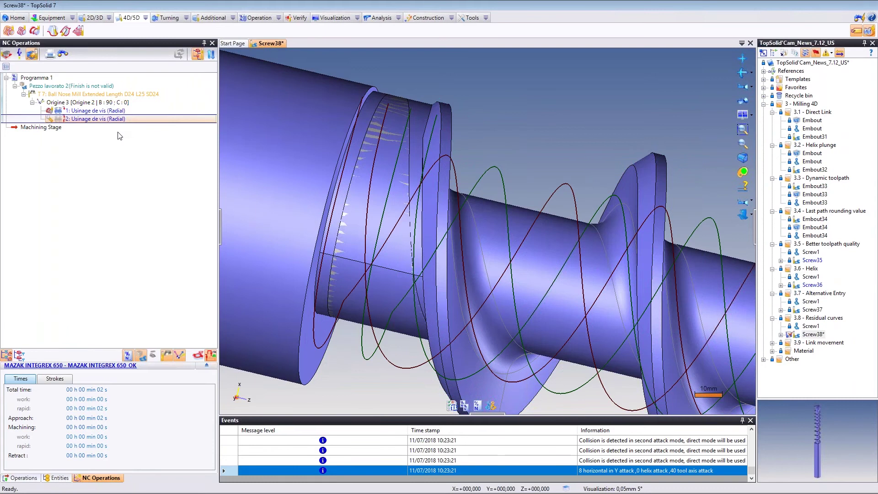
{"action": "left_click", "coordinate": [231, 88]}
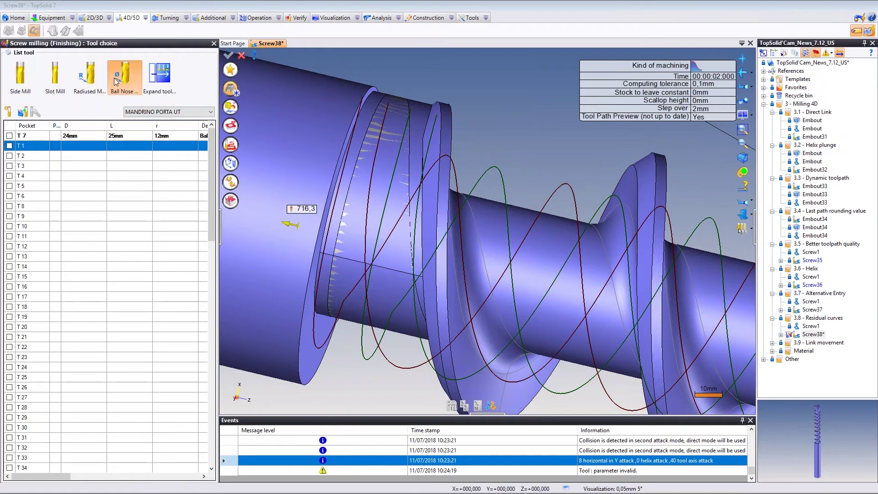
{"action": "double_click", "coordinate": [149, 164]}
{"action": "type", "text": "12"}
{"action": "key", "text": "Return"}
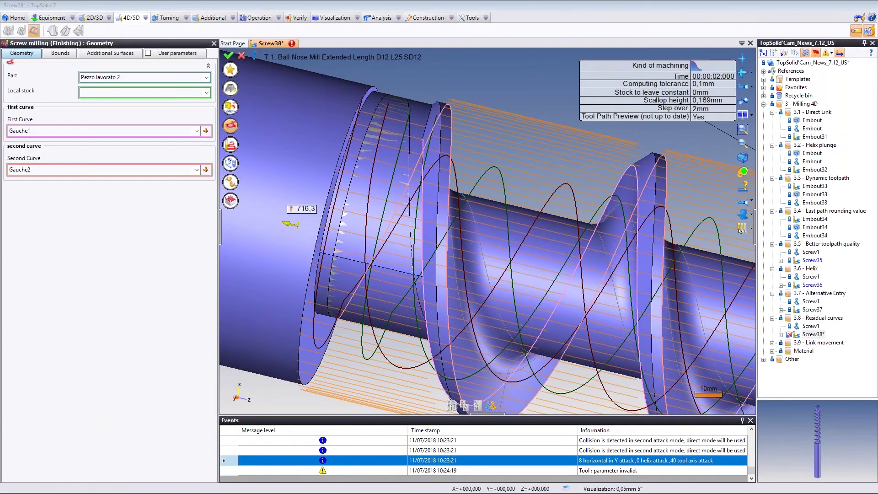
Replace the copied operation's first and second curves with two residual curve profiles bounding the leftover material on the screw's flank
{"action": "left_click", "coordinate": [84, 131]}
{"action": "key", "text": "Delete"}
{"action": "left_click", "coordinate": [85, 170]}
{"action": "key", "text": "Delete"}
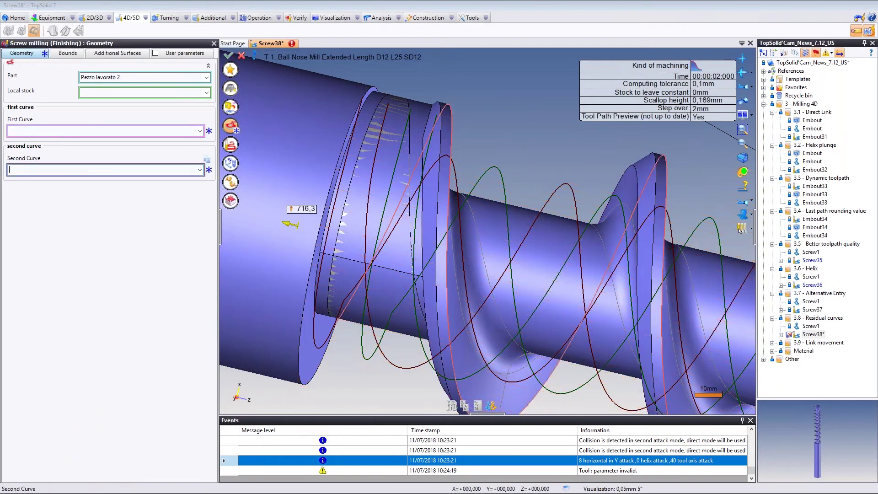
{"action": "left_click", "coordinate": [91, 131]}
{"action": "scroll", "coordinate": [296, 136], "scroll_direction": "down", "scroll_amount": 2}
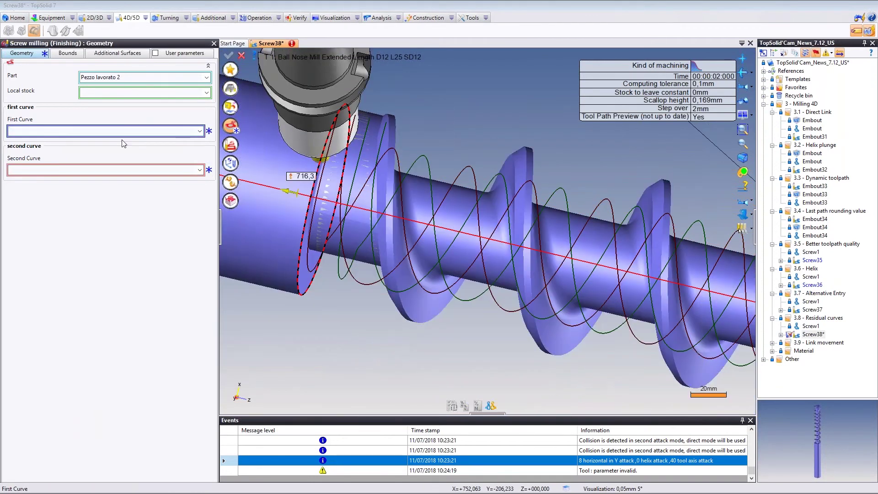
{"action": "scroll", "coordinate": [515, 221], "scroll_direction": "up", "scroll_amount": 3}
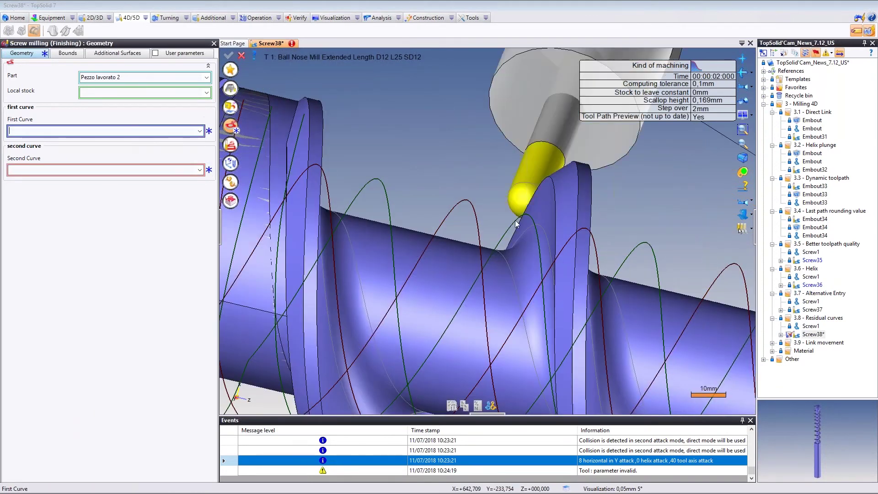
{"action": "left_click", "coordinate": [458, 201]}
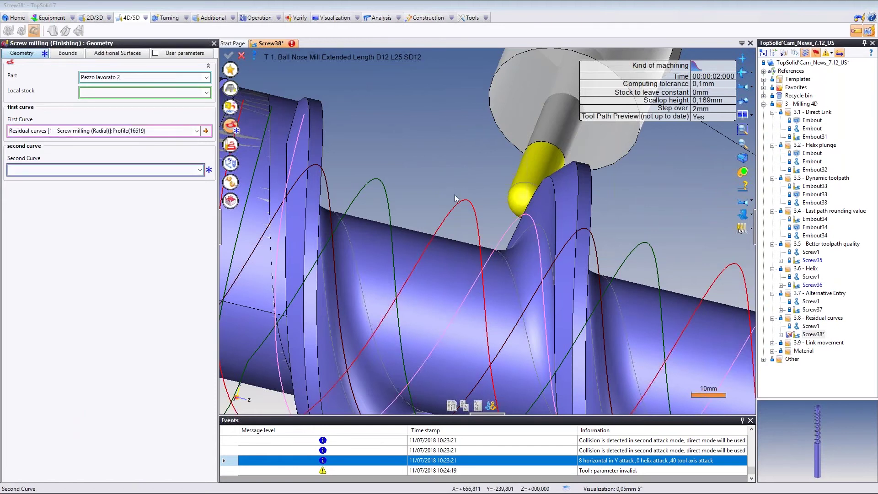
{"action": "left_click", "coordinate": [463, 177]}
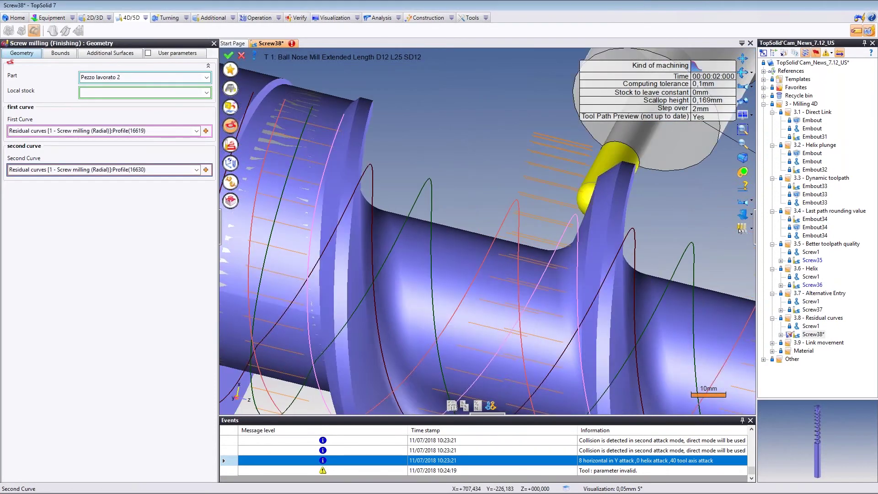
{"action": "scroll", "coordinate": [481, 165], "scroll_direction": "down", "scroll_amount": 2}
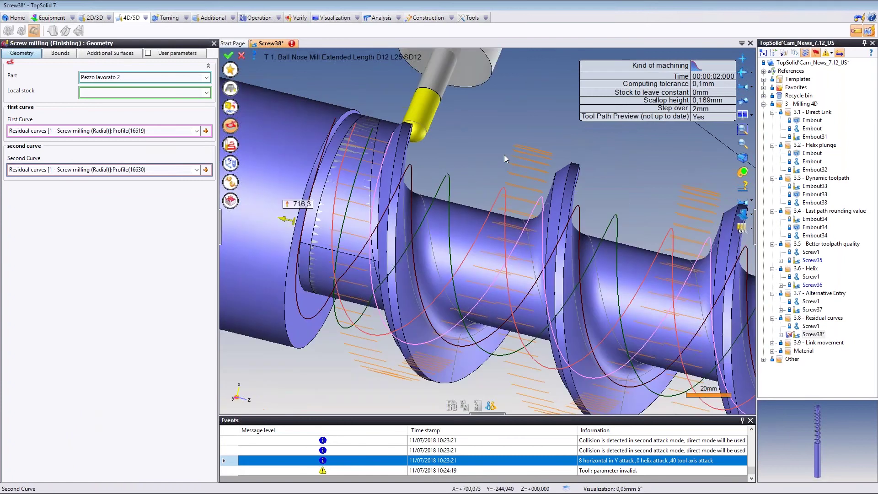
View the available kinds of machining and apply the remachining operation
{"action": "left_click", "coordinate": [719, 64]}
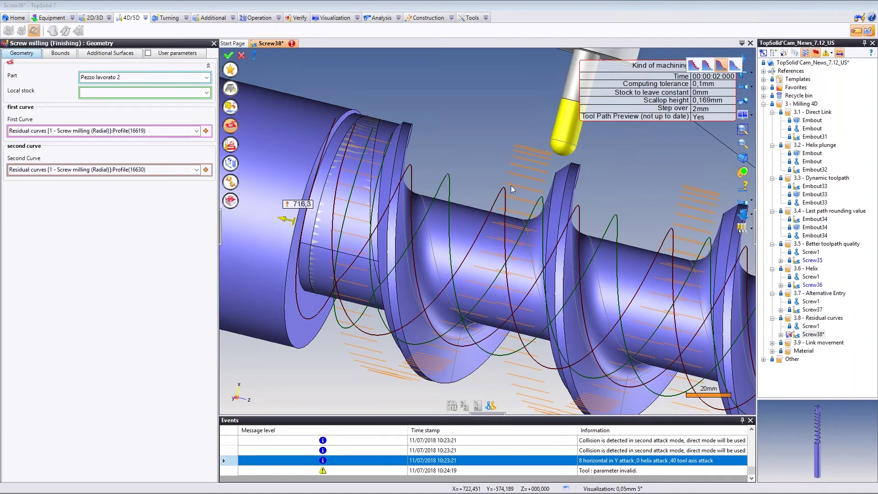
{"action": "left_click", "coordinate": [186, 229]}
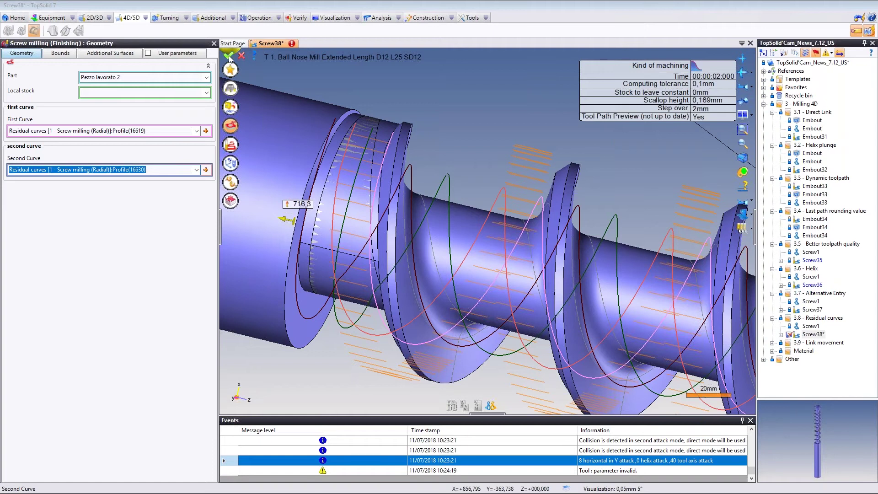
{"action": "left_click", "coordinate": [228, 56]}
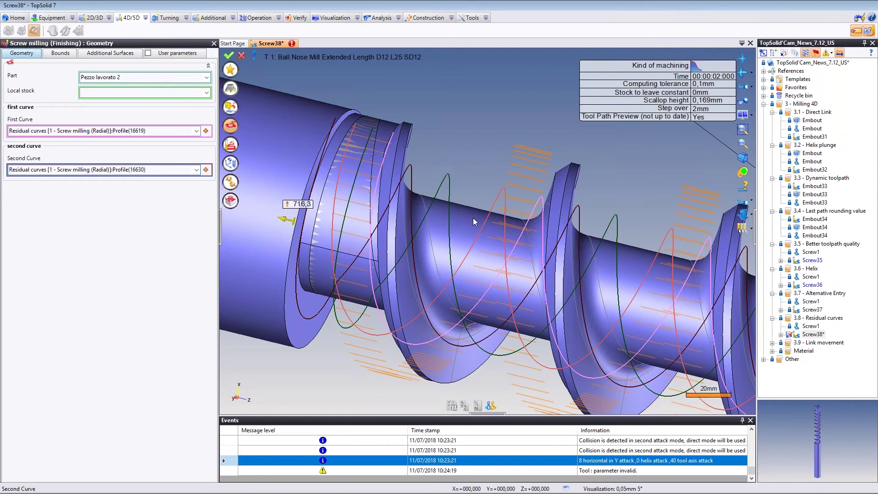
Examine the remachining toolpath between the residual curves along the whole length of the screw
{"action": "middle_click_drag", "start_coordinate": [495, 220], "coordinate": [507, 236]}
{"action": "scroll", "coordinate": [590, 239], "scroll_direction": "down", "scroll_amount": 4}
{"action": "scroll", "coordinate": [591, 241], "scroll_direction": "up", "scroll_amount": 4}
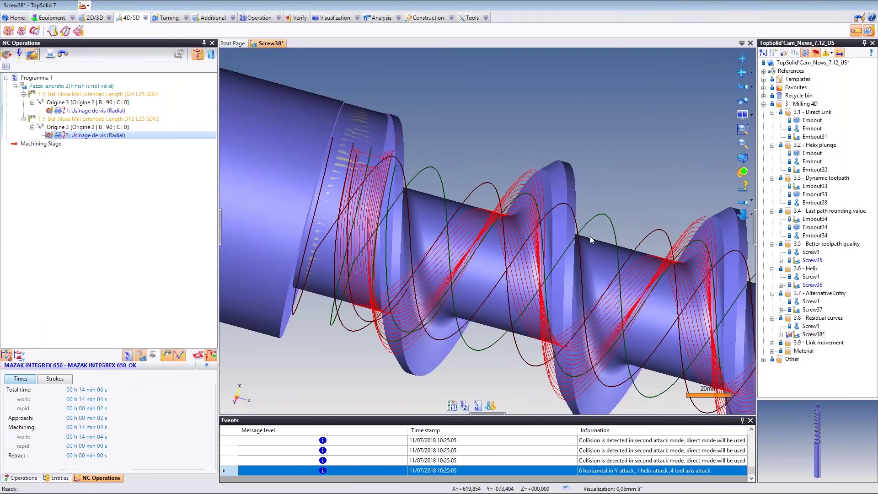
{"action": "scroll", "coordinate": [590, 239], "scroll_direction": "down", "scroll_amount": 5}
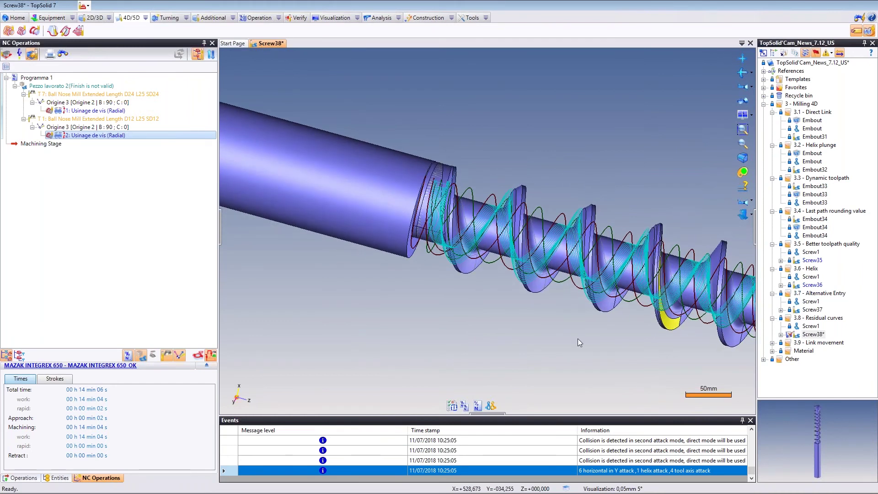
{"action": "middle_click_drag", "start_coordinate": [578, 339], "coordinate": [546, 324]}
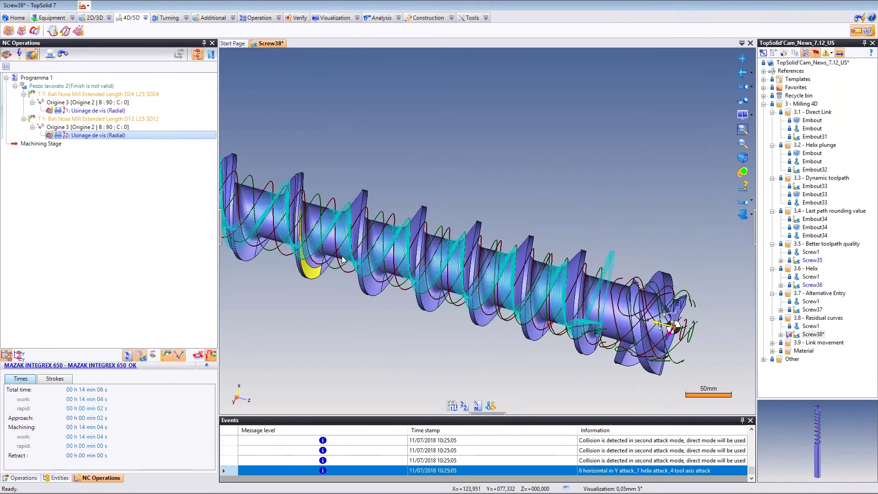
{"action": "scroll", "coordinate": [242, 105], "scroll_direction": "up", "scroll_amount": 3}
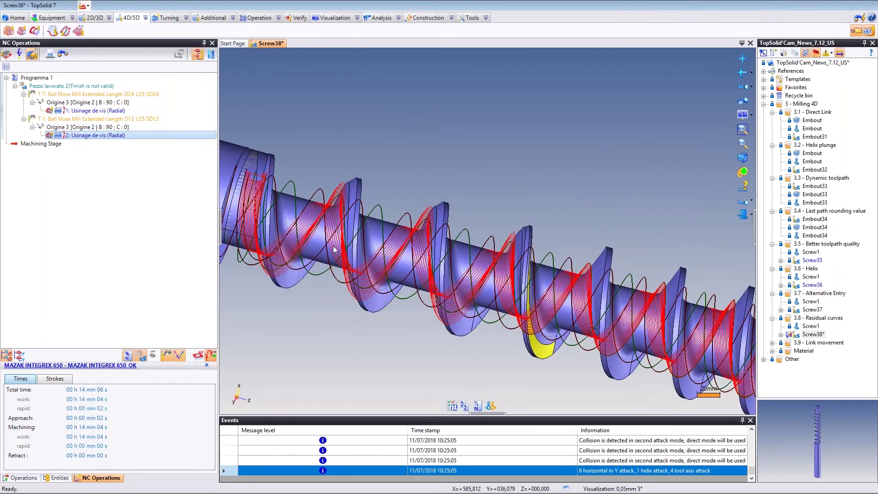
Close the Screw38 document without saving and advance the presentation to the slide on avoiding lifts in link movements
{"action": "middle_click", "coordinate": [266, 43]}
{"action": "left_click", "coordinate": [444, 270]}
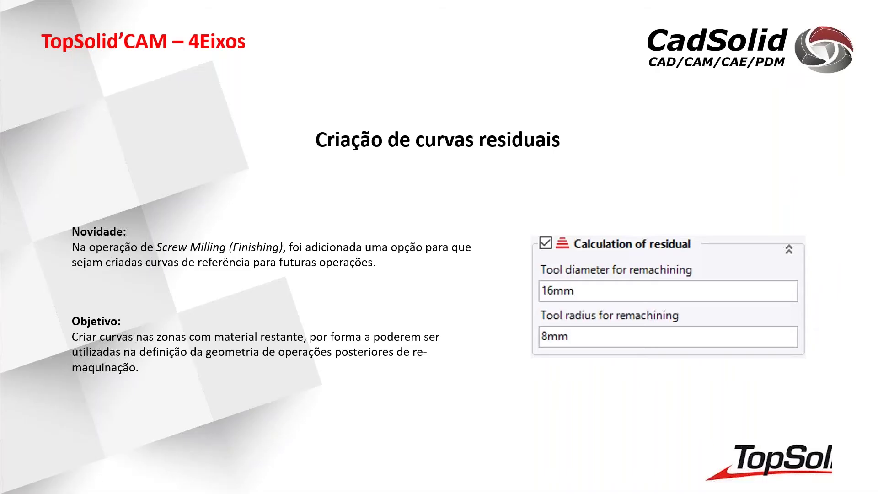
{"action": "key", "text": "Right"}
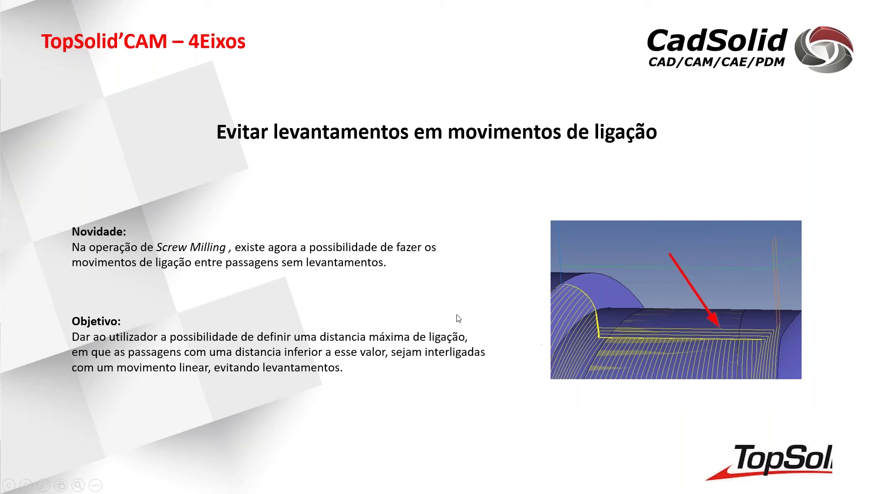
Switch back to TopSolid and open the Screw39 machining document from the 3.9 - Link movement folder
{"action": "key", "text": "alt+Tab"}
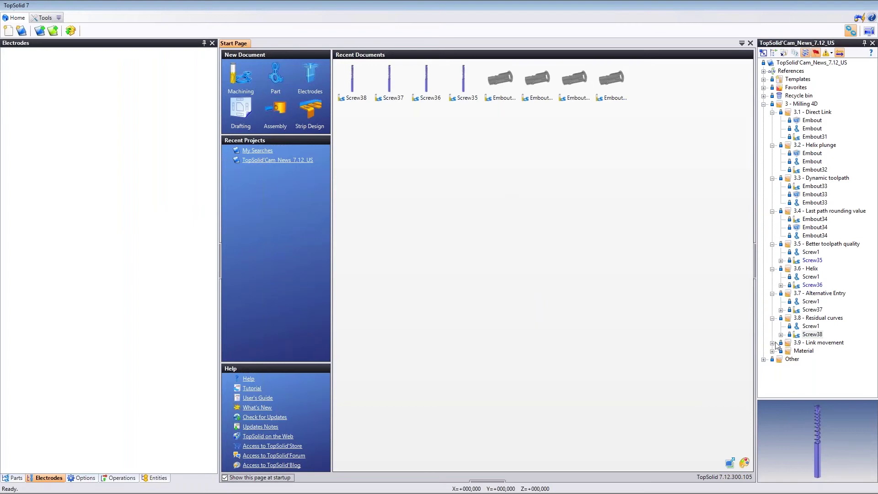
{"action": "left_click", "coordinate": [773, 343]}
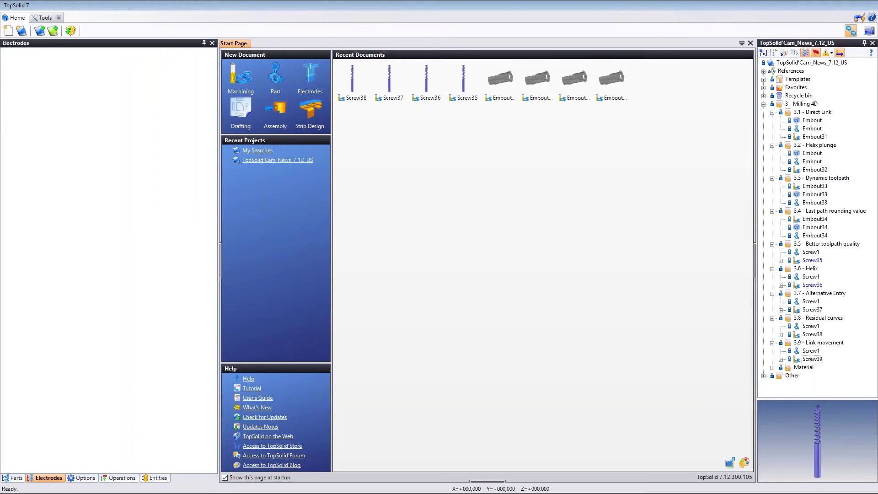
{"action": "left_click", "coordinate": [812, 359]}
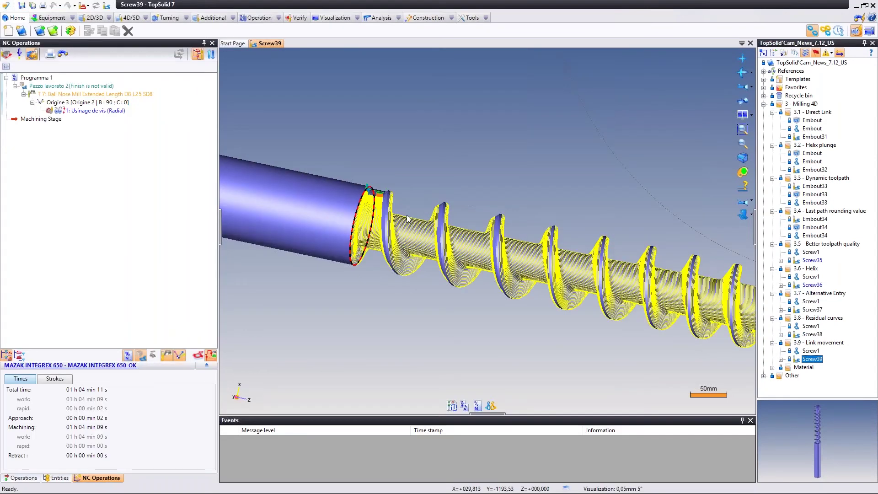
Examine the retract and approach movements between the finishing passes at the start of the screw thread
{"action": "scroll", "coordinate": [409, 219], "scroll_direction": "up", "scroll_amount": 5}
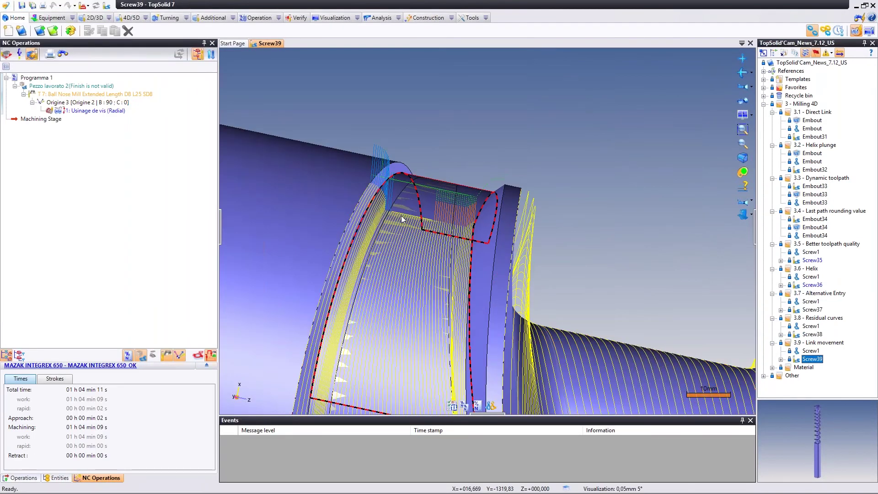
{"action": "scroll", "coordinate": [402, 219], "scroll_direction": "up", "scroll_amount": 2}
{"action": "scroll", "coordinate": [470, 114], "scroll_direction": "up", "scroll_amount": 1}
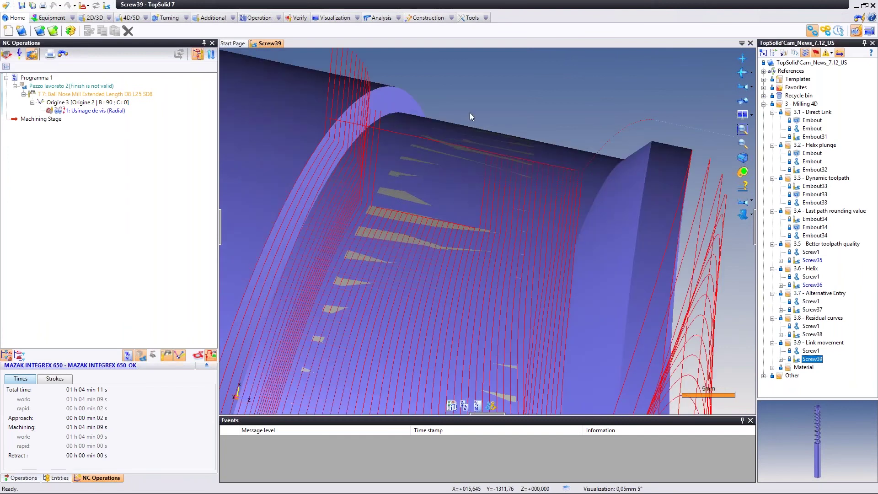
{"action": "scroll", "coordinate": [372, 181], "scroll_direction": "up", "scroll_amount": 2}
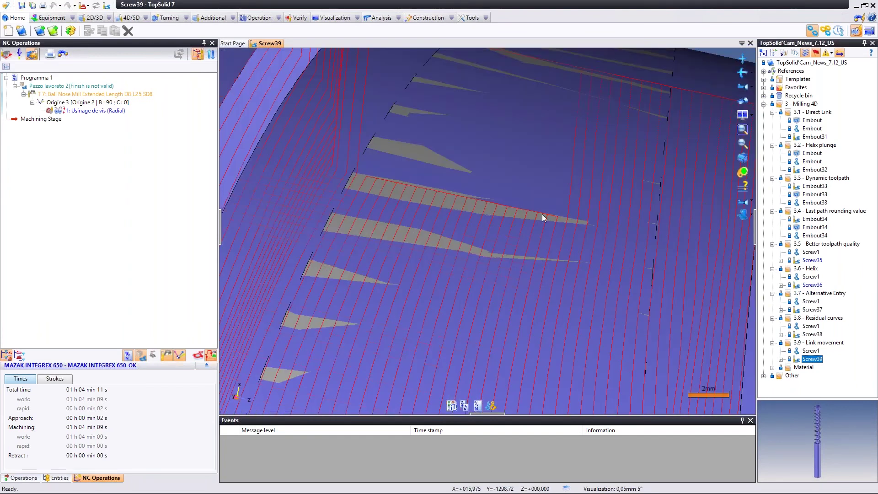
{"action": "scroll", "coordinate": [429, 221], "scroll_direction": "down", "scroll_amount": 2}
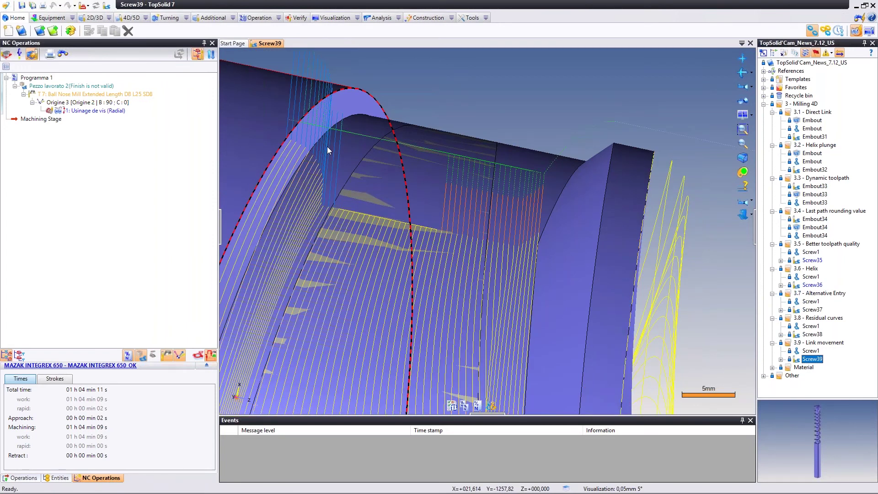
Set the finishing operation's maximum link distance to 40 mm and apply the operation
{"action": "double_click", "coordinate": [111, 112]}
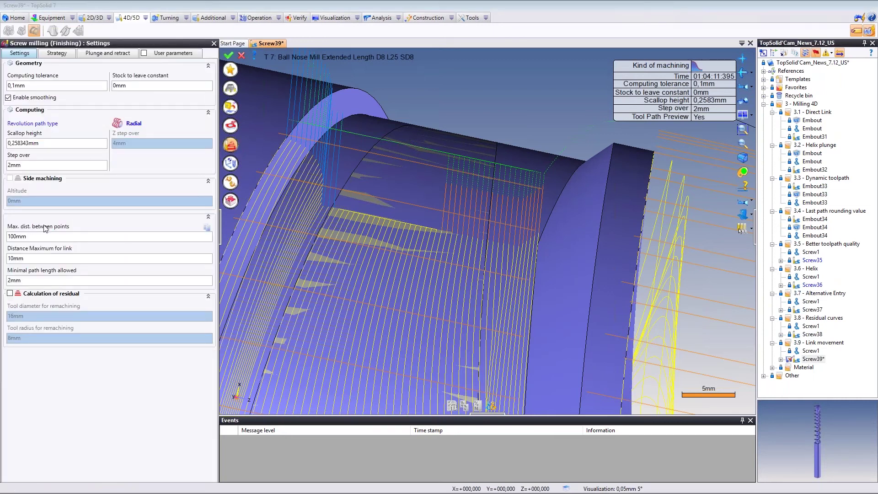
{"action": "left_click", "coordinate": [57, 257]}
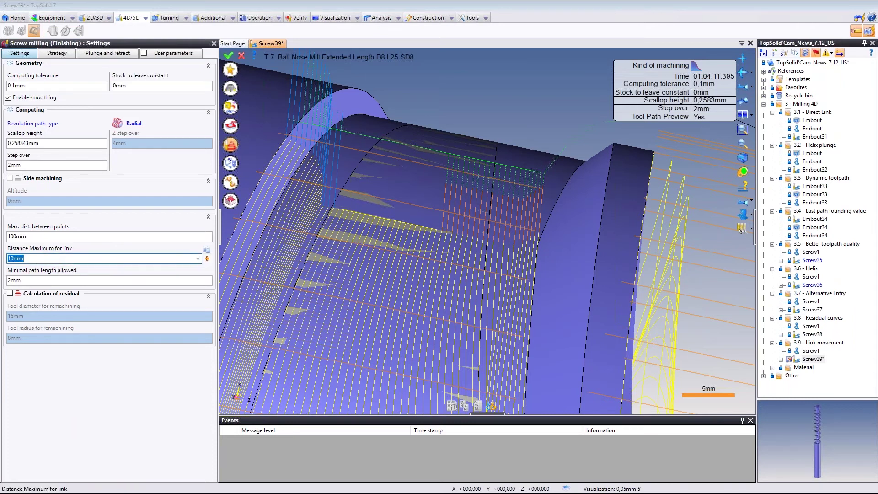
{"action": "type", "text": "40"}
{"action": "key", "text": "Return"}
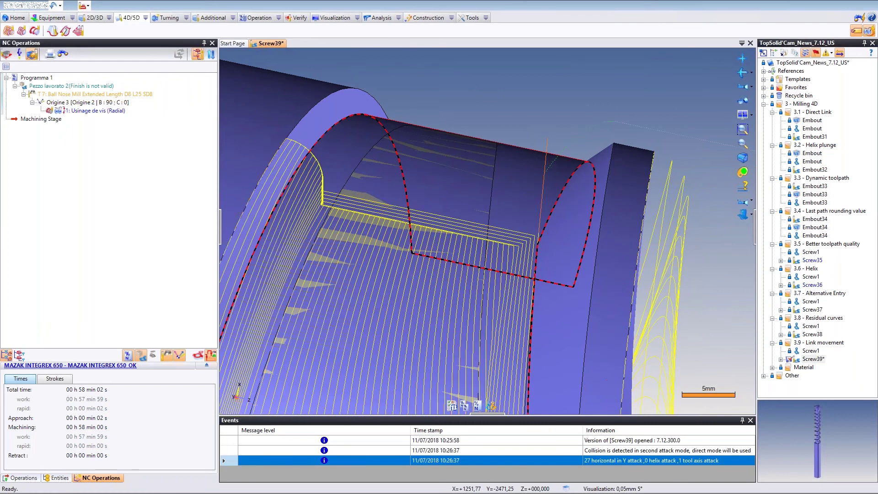
Examine the linear link movements between the recalculated passes at the start of the screw thread from several angles
{"action": "middle_click_drag", "start_coordinate": [466, 211], "coordinate": [550, 259]}
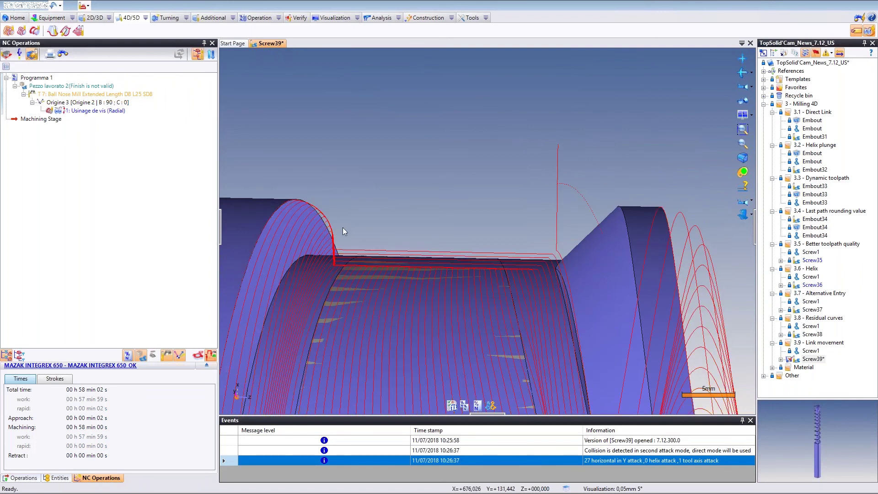
{"action": "middle_click_drag", "start_coordinate": [410, 242], "coordinate": [420, 240]}
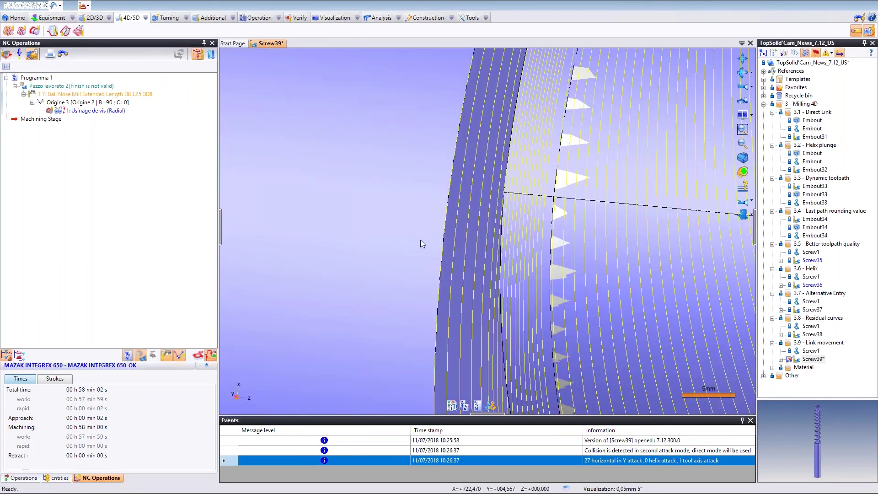
{"action": "scroll", "coordinate": [420, 239], "scroll_direction": "down", "scroll_amount": 2}
{"action": "scroll", "coordinate": [443, 223], "scroll_direction": "down", "scroll_amount": 4}
{"action": "middle_click_drag", "start_coordinate": [494, 160], "coordinate": [533, 220]}
{"action": "scroll", "coordinate": [533, 220], "scroll_direction": "up", "scroll_amount": 2}
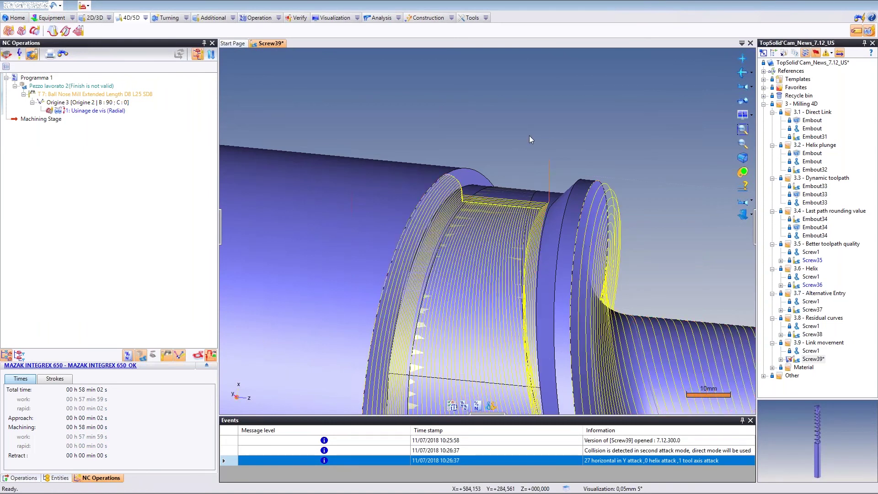
{"action": "scroll", "coordinate": [471, 210], "scroll_direction": "up", "scroll_amount": 5}
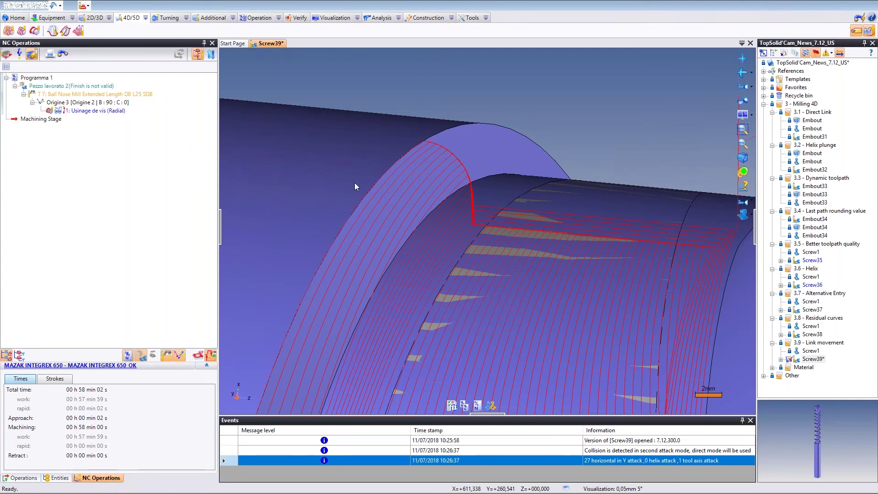
{"action": "scroll", "coordinate": [355, 183], "scroll_direction": "down", "scroll_amount": 5}
{"action": "middle_click_drag", "start_coordinate": [418, 182], "coordinate": [449, 201]}
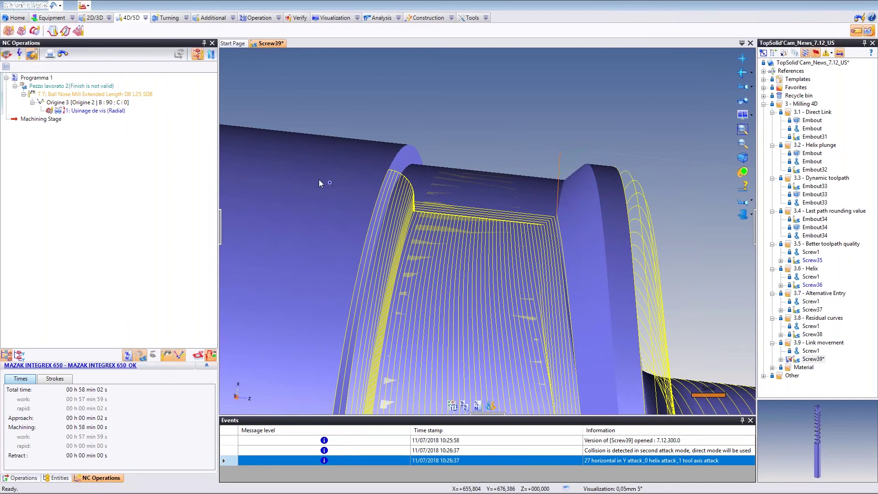
{"action": "middle_click_drag", "start_coordinate": [319, 182], "coordinate": [476, 219]}
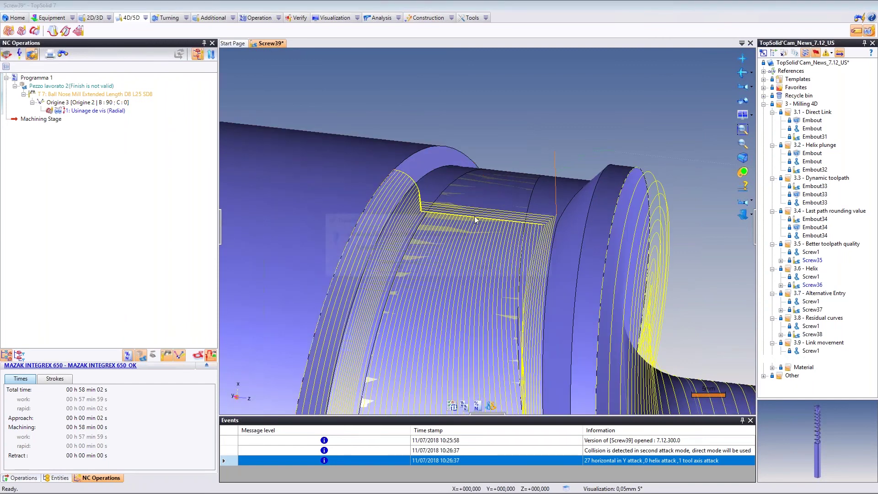
Close the Screw39 document without saving and switch to the presentation slide on avoiding lifts in link movements
{"action": "key", "text": "n"}
{"action": "key", "text": "alt+Tab"}
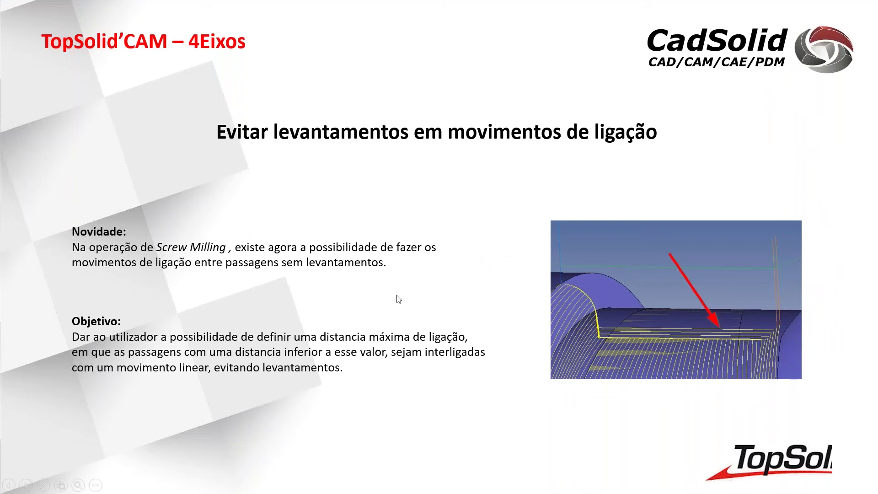
{"action": "left_click", "coordinate": [452, 301]}
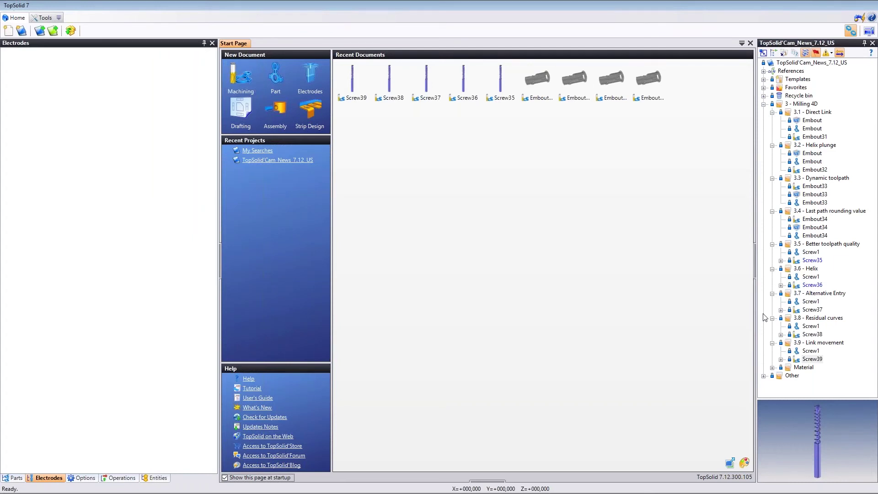
Open the Screw39, Screw38 and Screw37 machining documents in TopSolid and view the Screw37 toolpath up close
{"action": "double_click", "coordinate": [809, 359]}
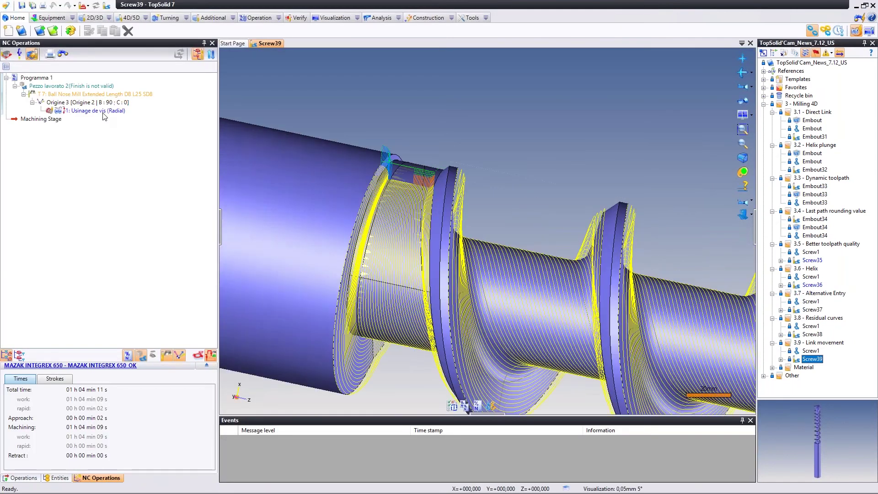
{"action": "left_click", "coordinate": [808, 335]}
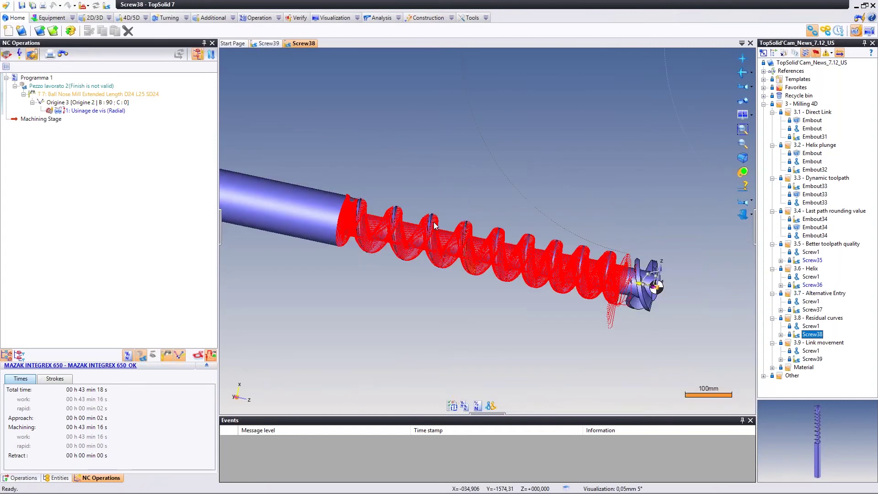
{"action": "double_click", "coordinate": [812, 311]}
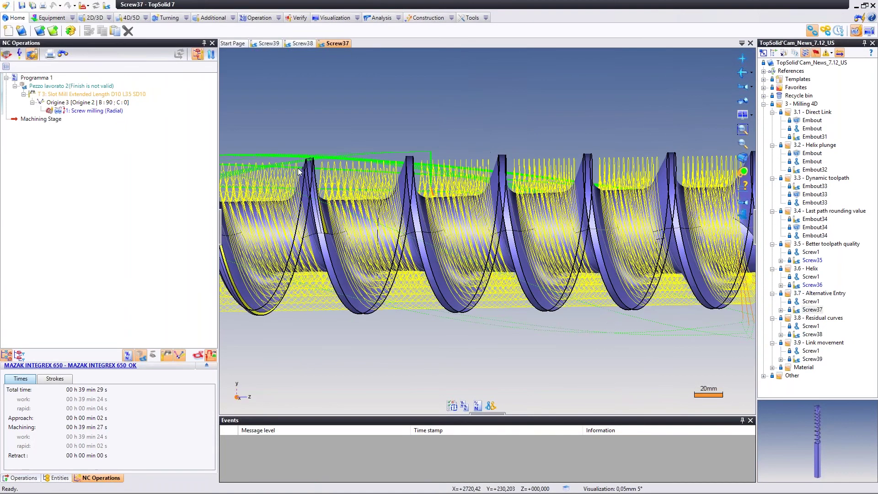
{"action": "scroll", "coordinate": [300, 172], "scroll_direction": "up", "scroll_amount": 3}
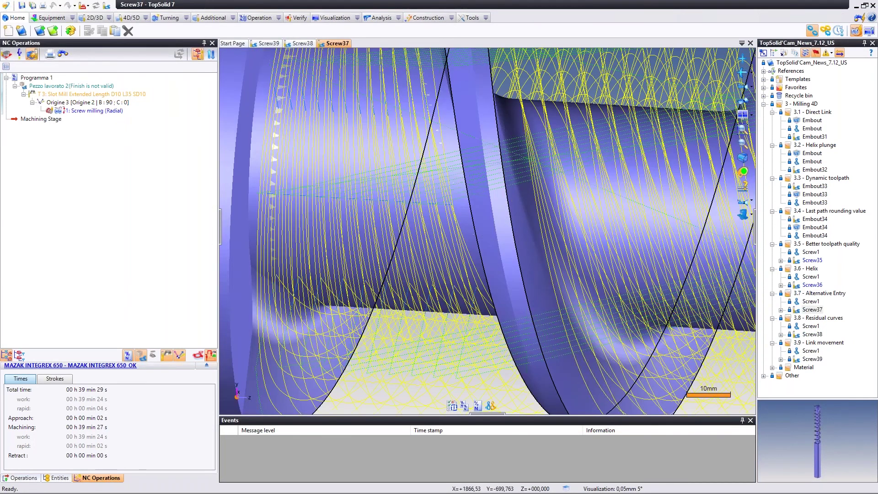
{"action": "scroll", "coordinate": [488, 231], "scroll_direction": "down", "scroll_amount": 3}
Edit the Screw milling (Radial) operation of Screw37 and set its maximum link distance to 40 mm
{"action": "left_click", "coordinate": [103, 111]}
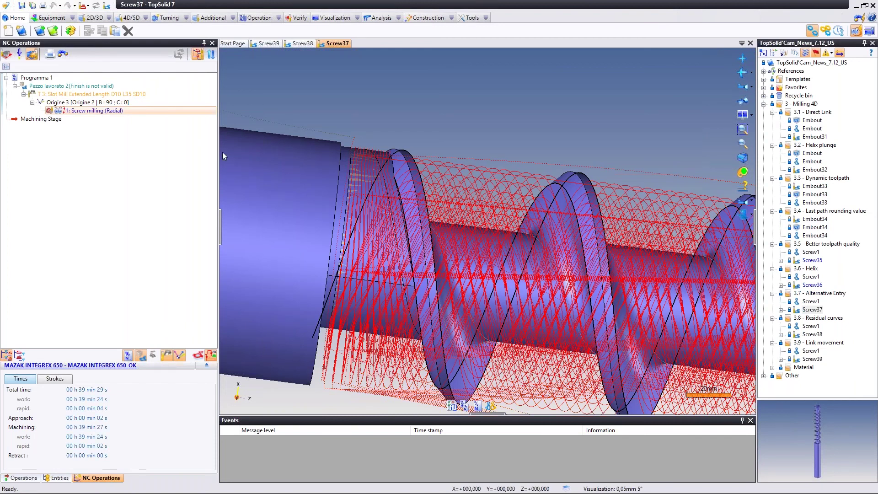
{"action": "double_click", "coordinate": [106, 111]}
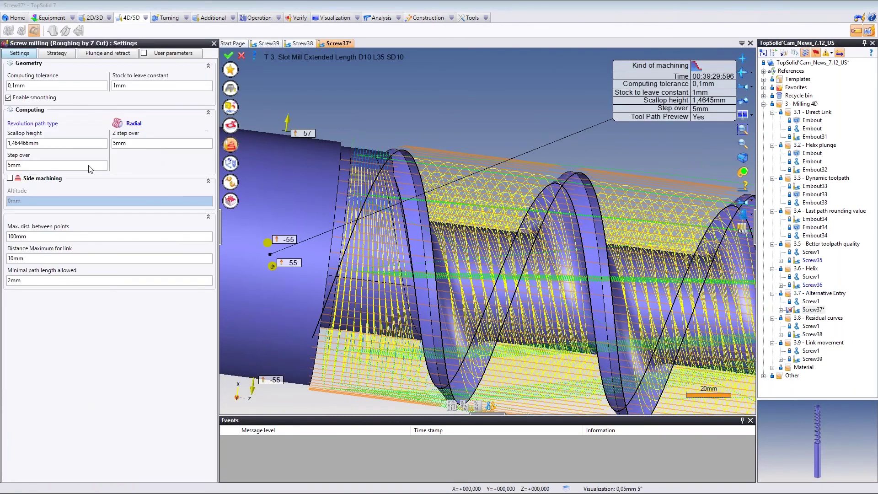
{"action": "left_click", "coordinate": [33, 259]}
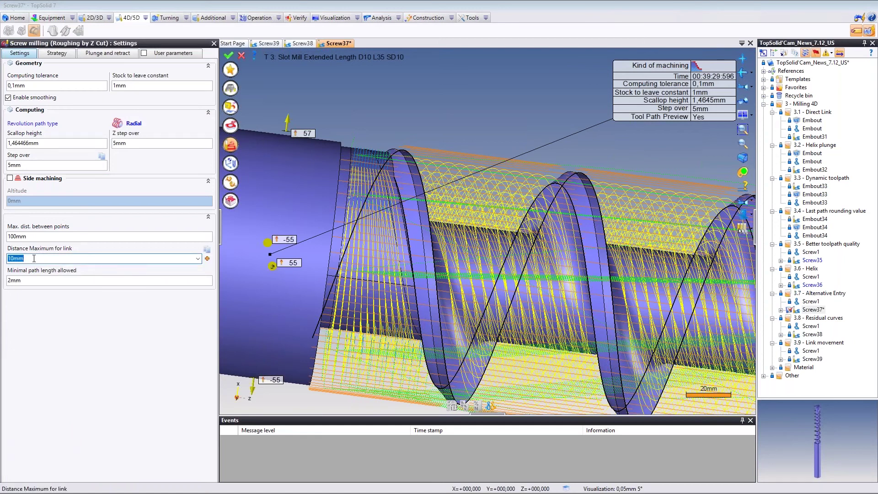
{"action": "type", "text": "40"}
{"action": "key", "text": "Tab"}
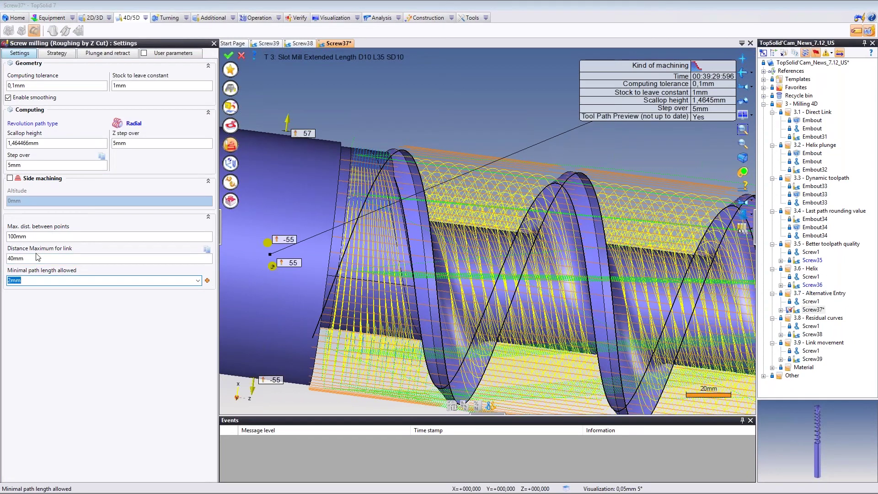
{"action": "middle_click_drag", "start_coordinate": [346, 195], "coordinate": [372, 175]}
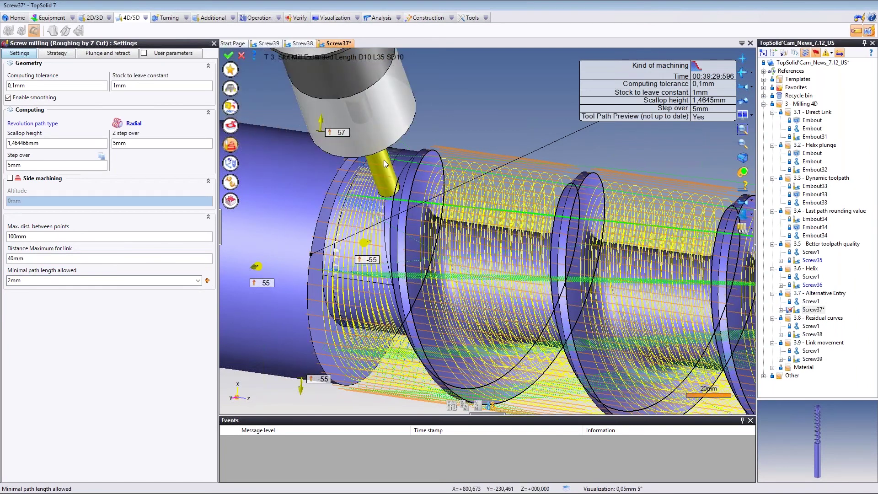
{"action": "middle_click_drag", "start_coordinate": [345, 155], "coordinate": [124, 101]}
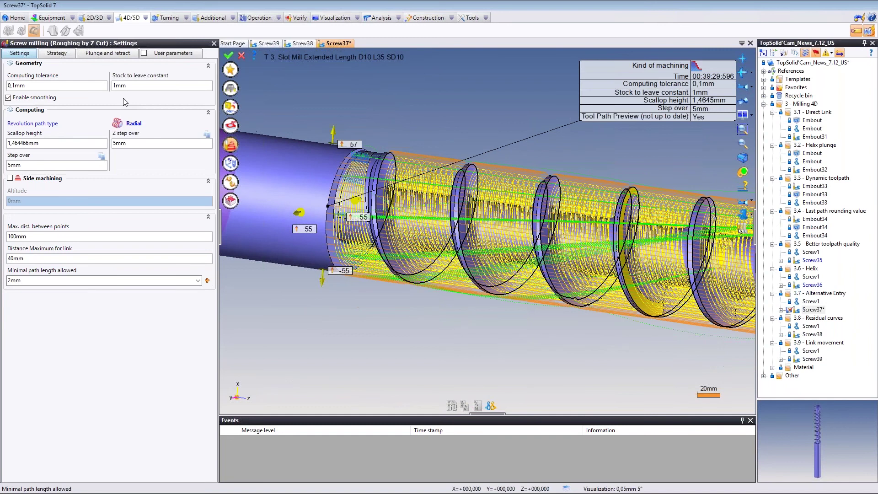
Set the operation's cycle type to Zig Zag and its displaced machining type to Alternated displace, and apply the operation
{"action": "key", "text": "ctrl+Tab"}
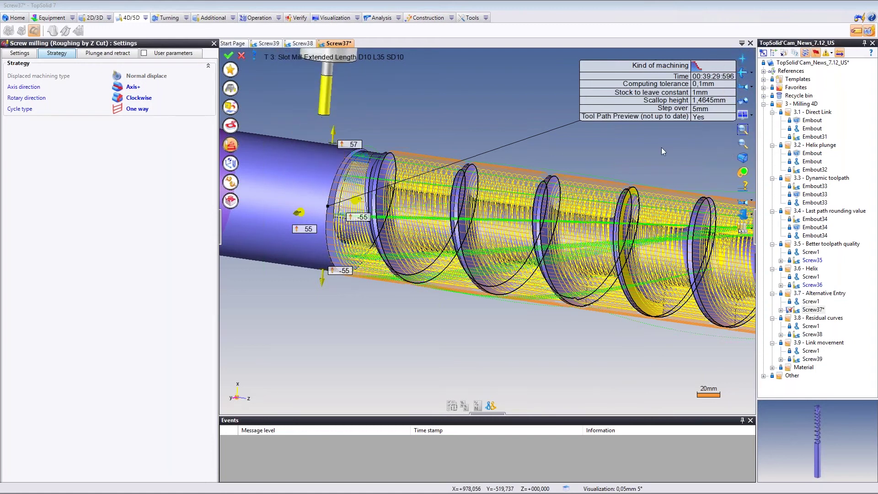
{"action": "left_click", "coordinate": [136, 109]}
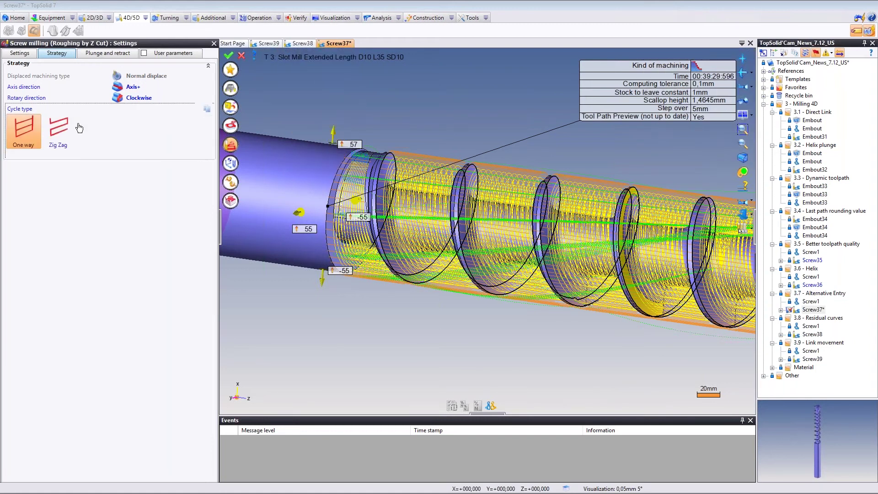
{"action": "left_click", "coordinate": [67, 131]}
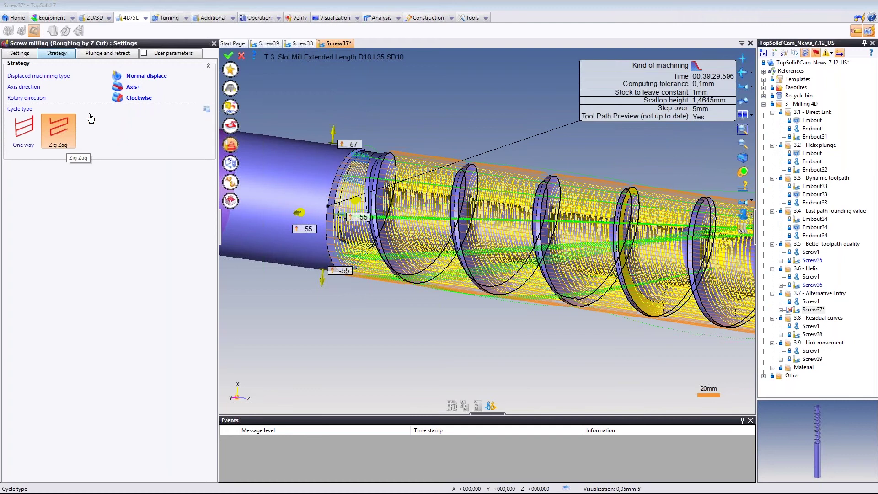
{"action": "left_click", "coordinate": [136, 80]}
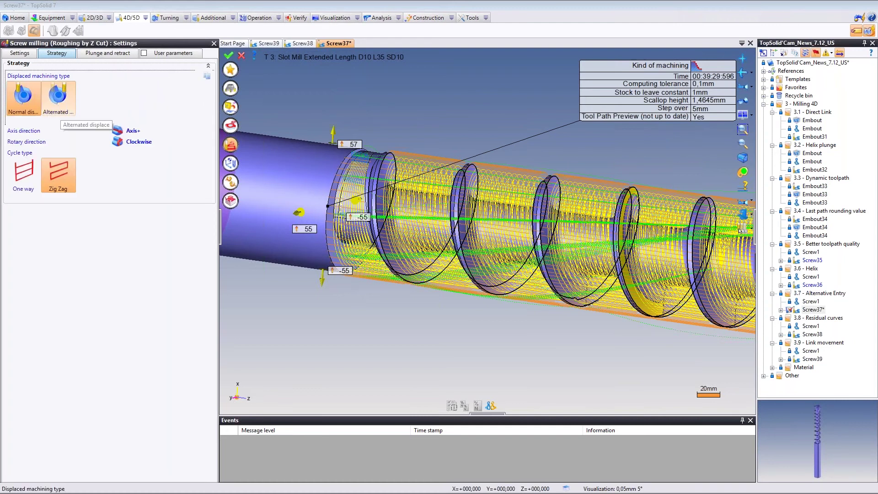
{"action": "left_click", "coordinate": [59, 100]}
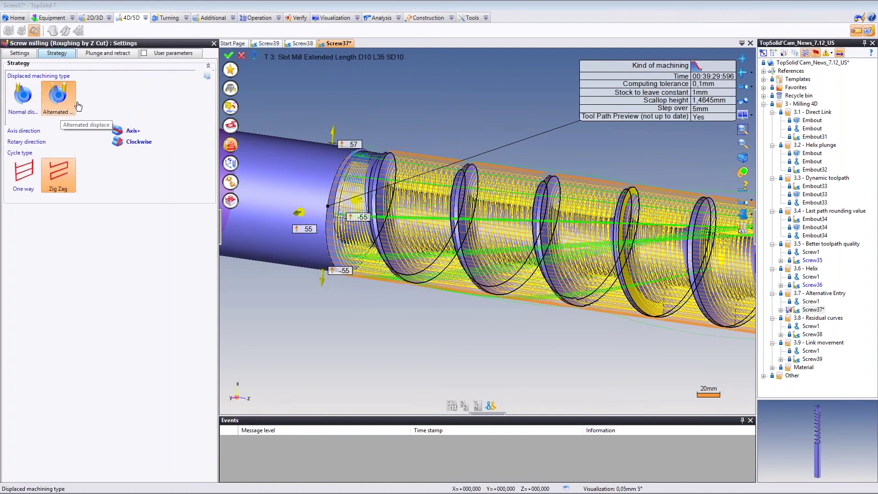
{"action": "left_click", "coordinate": [20, 53]}
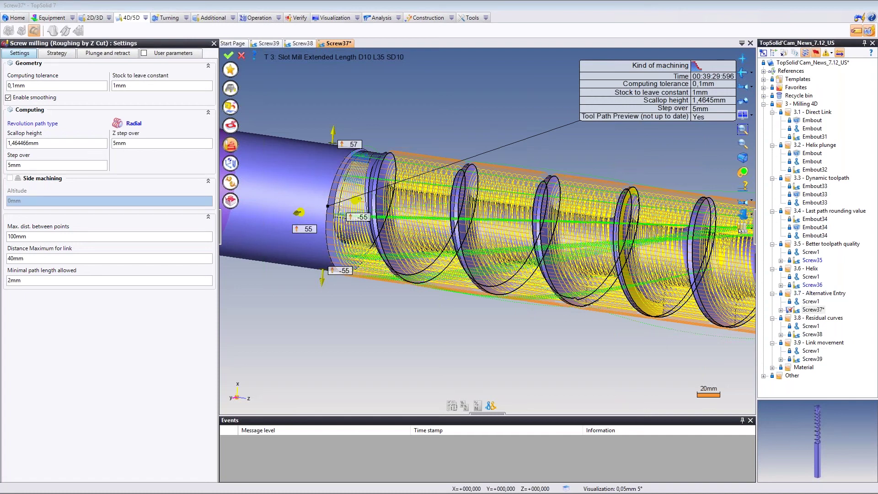
{"action": "key", "text": "Return"}
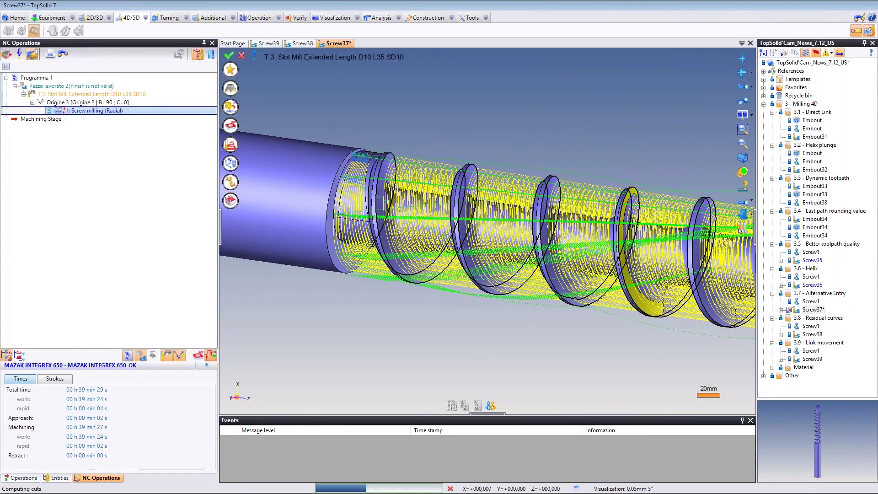
Examine the recalculated passes and their links at the start of the Screw37 thread from several angles
{"action": "scroll", "coordinate": [365, 151], "scroll_direction": "up", "scroll_amount": 3}
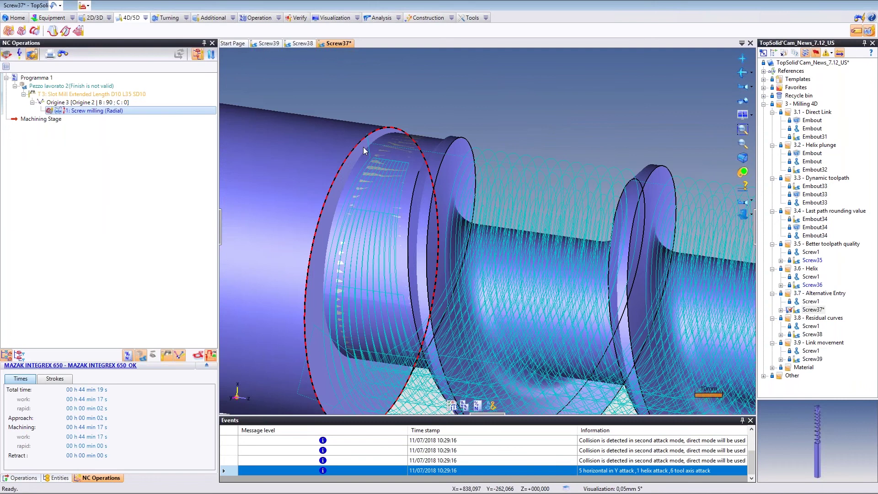
{"action": "scroll", "coordinate": [365, 151], "scroll_direction": "up", "scroll_amount": 4}
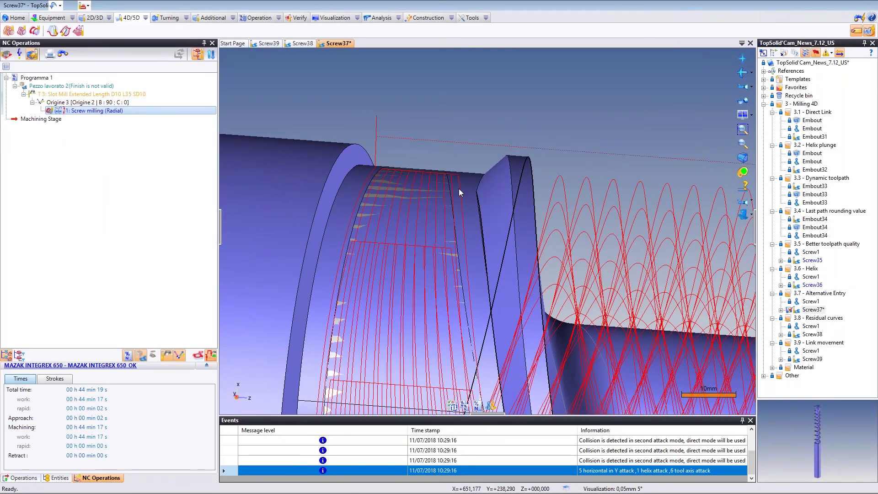
{"action": "middle_click_drag", "start_coordinate": [443, 207], "coordinate": [410, 141]}
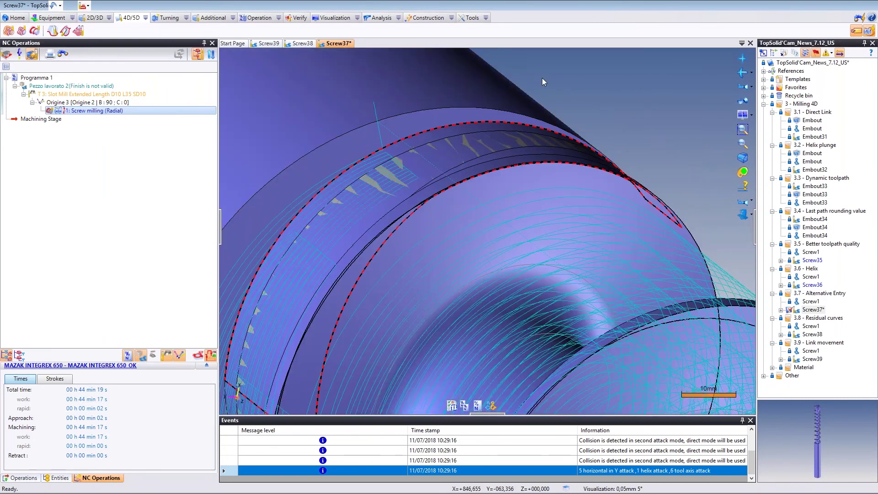
{"action": "mouse_move", "coordinate": [467, 126]}
{"action": "middle_mouse_down"}
{"action": "mouse_move", "coordinate": [414, 158]}
{"action": "mouse_move", "coordinate": [426, 158]}
{"action": "middle_mouse_up"}
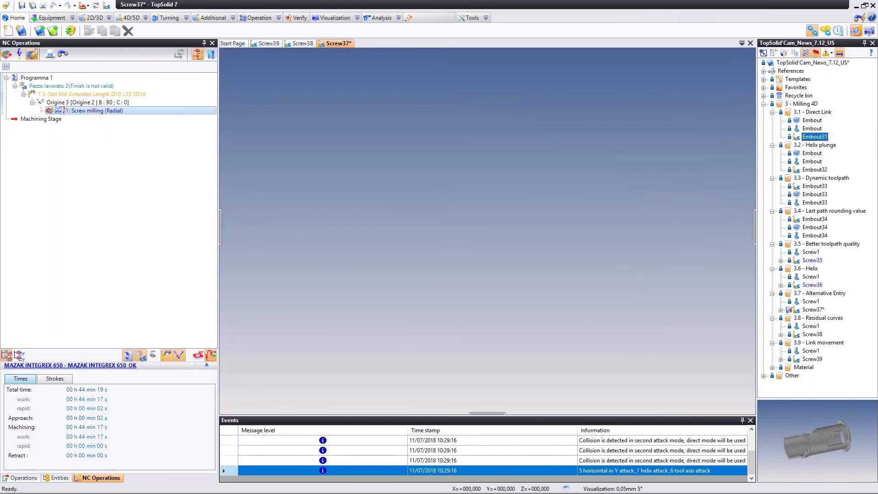
Inspect the L-shaped pocket's toolpath in the Embout31 document and open the settings of its Pocketing (Radial) operation
{"action": "scroll", "coordinate": [537, 212], "scroll_direction": "up", "scroll_amount": 7}
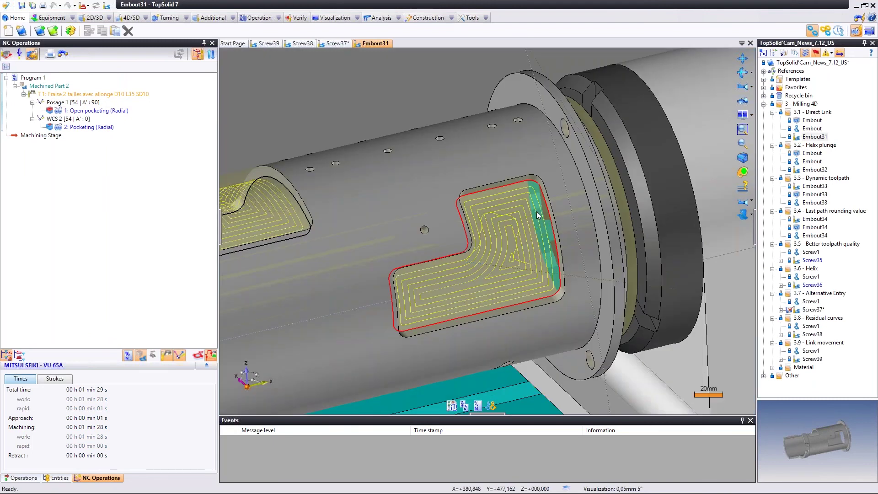
{"action": "scroll", "coordinate": [537, 211], "scroll_direction": "up", "scroll_amount": 3}
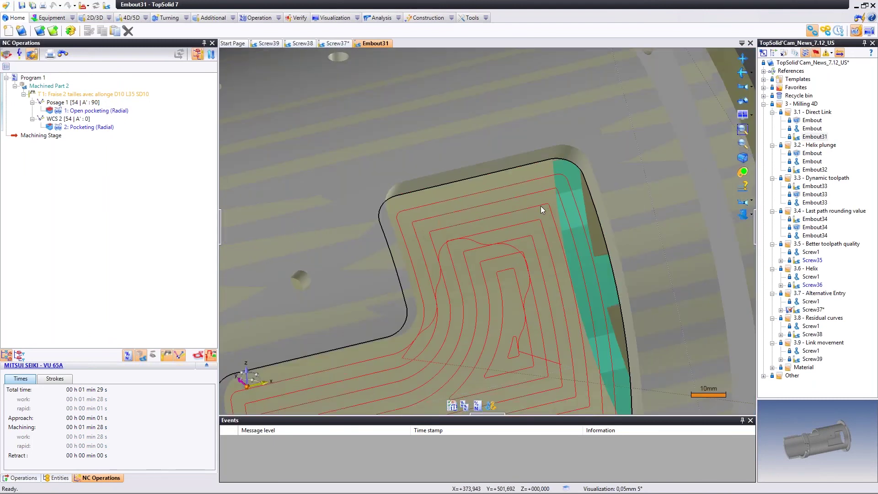
{"action": "scroll", "coordinate": [542, 211], "scroll_direction": "up", "scroll_amount": 3}
{"action": "left_click", "coordinate": [104, 130]}
{"action": "double_click", "coordinate": [105, 131]}
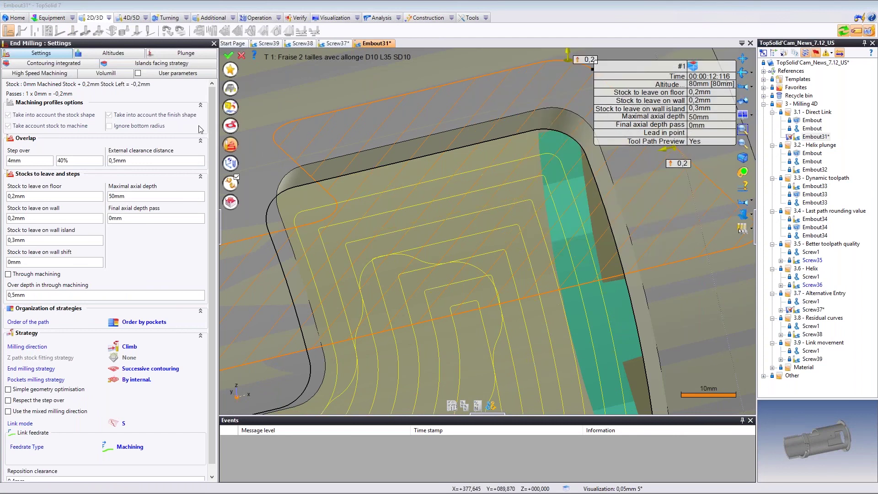
Set the pocketing operation's HSM strategy to Without loop and check the corners of the previewed toolpath
{"action": "left_click", "coordinate": [67, 74]}
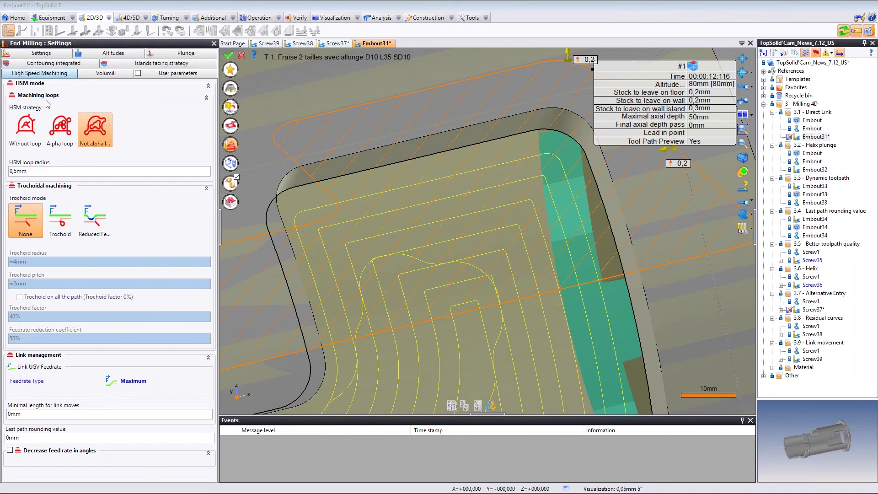
{"action": "left_click", "coordinate": [100, 137]}
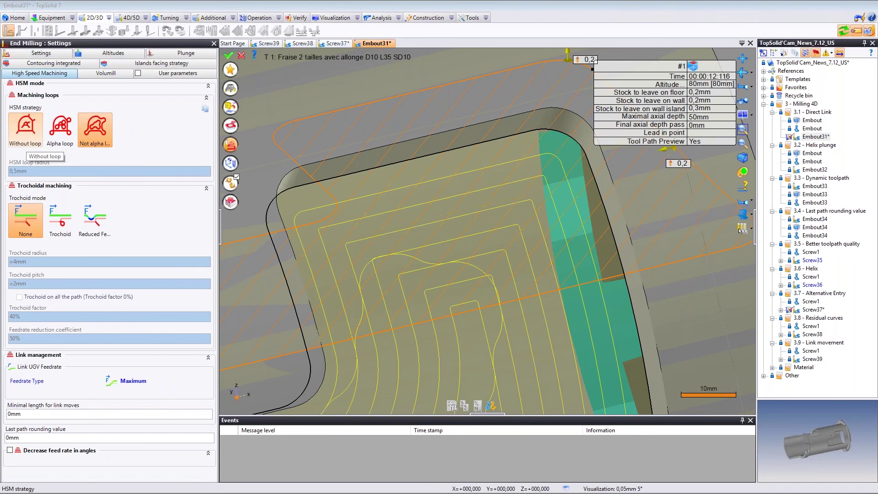
{"action": "left_click", "coordinate": [26, 133]}
{"action": "scroll", "coordinate": [383, 262], "scroll_direction": "up", "scroll_amount": 5}
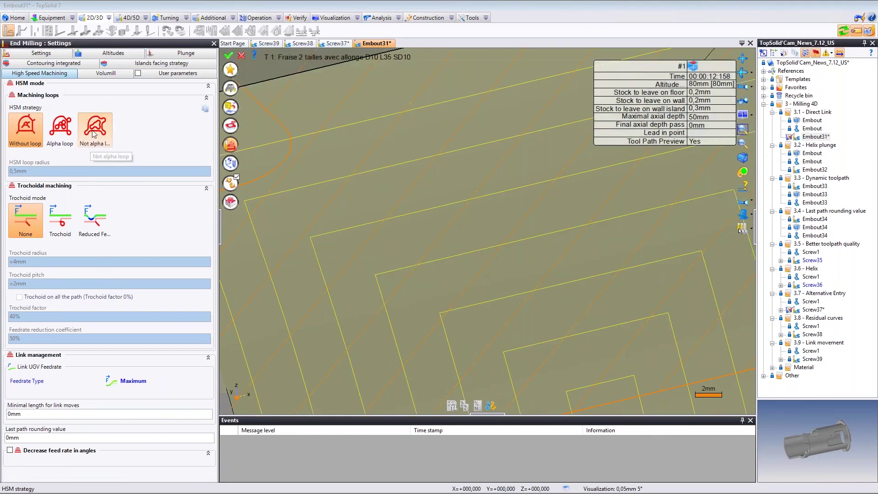
Set the HSM strategy to Not alpha loop with a loop radius of 2 mm and hide the tool preview
{"action": "left_click", "coordinate": [95, 125]}
{"action": "left_click", "coordinate": [55, 171]}
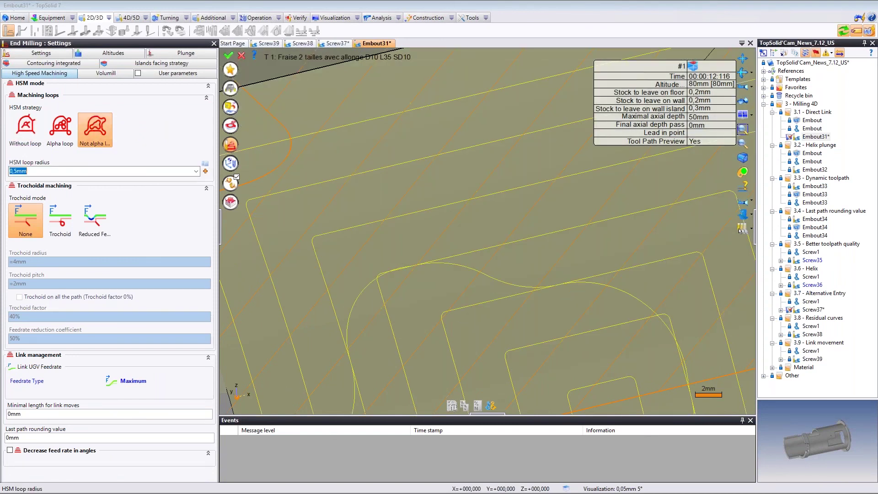
{"action": "type", "text": "2"}
{"action": "key", "text": "Tab"}
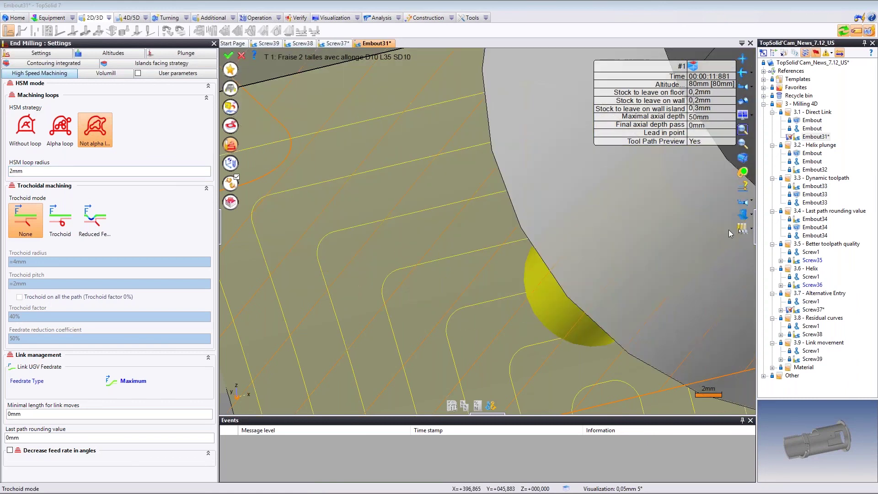
{"action": "left_click", "coordinate": [741, 229]}
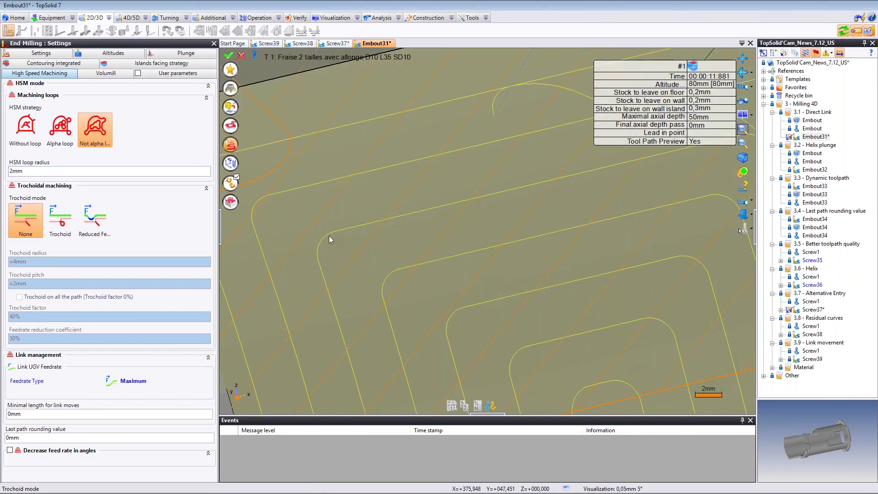
Cancel the pocketing operation edit and close the Embout31 document without saving
{"action": "left_click", "coordinate": [241, 56]}
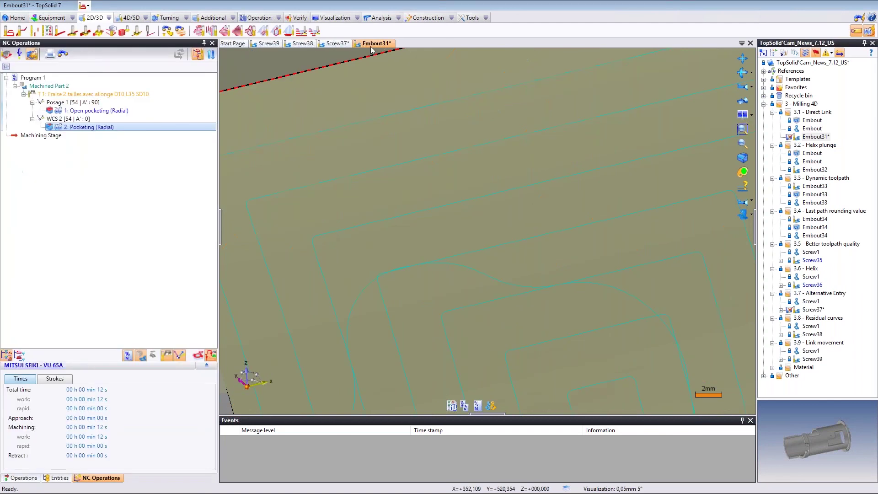
{"action": "middle_click", "coordinate": [372, 47]}
{"action": "key", "text": "Tab"}
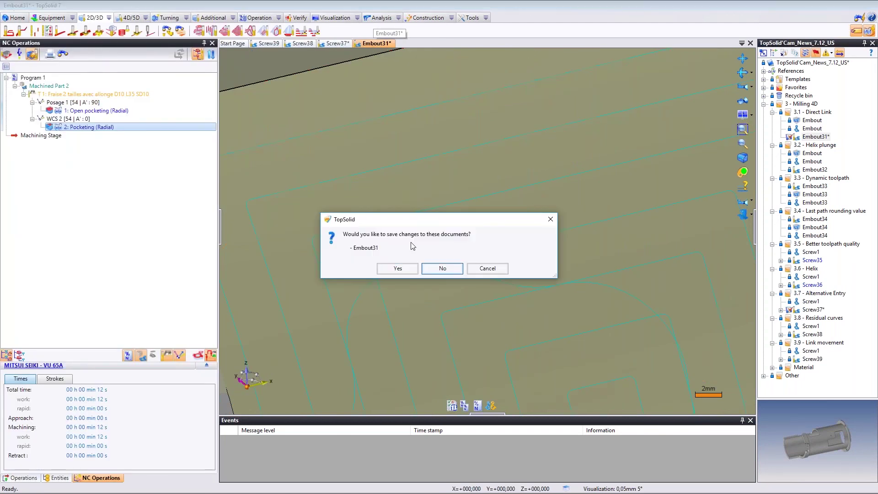
{"action": "key", "text": "Return"}
{"action": "key", "text": "alt+Tab"}
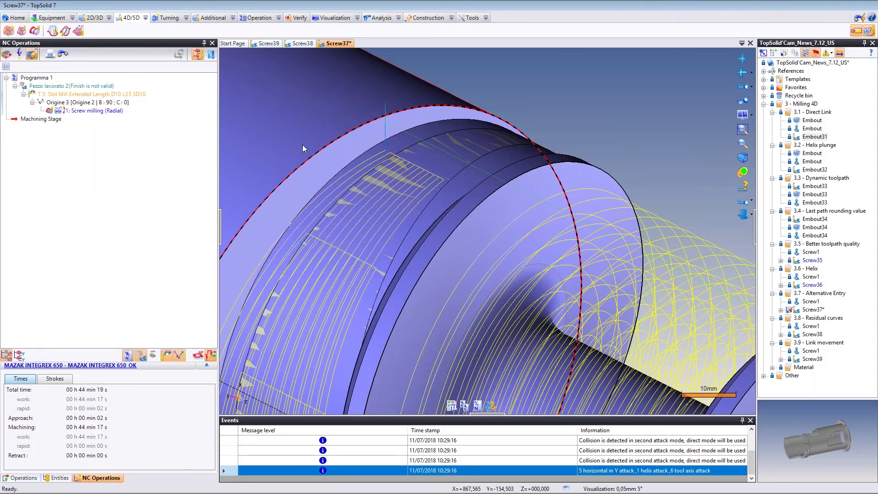
Edit and validate the Screw milling (Radial) operation in Screw37, recompute its toolpath, and minimize the Task Manager's CPU performance view
{"action": "scroll", "coordinate": [303, 145], "scroll_direction": "down", "scroll_amount": 5}
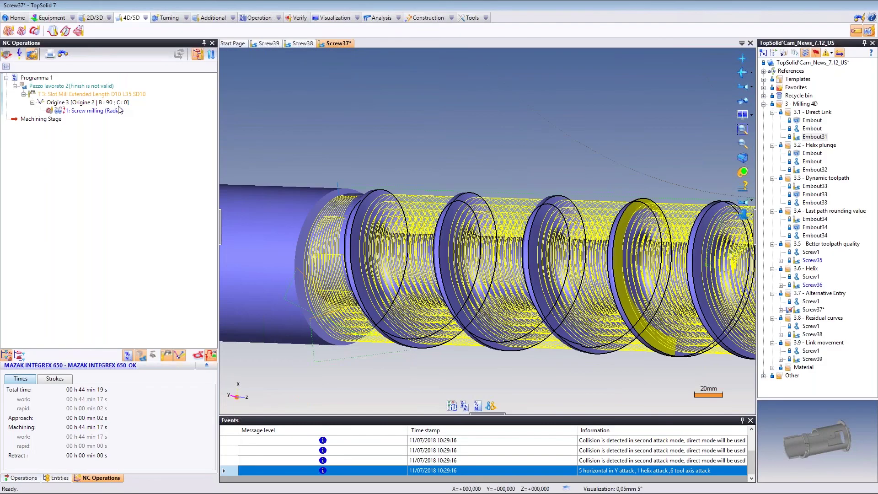
{"action": "left_click", "coordinate": [109, 112]}
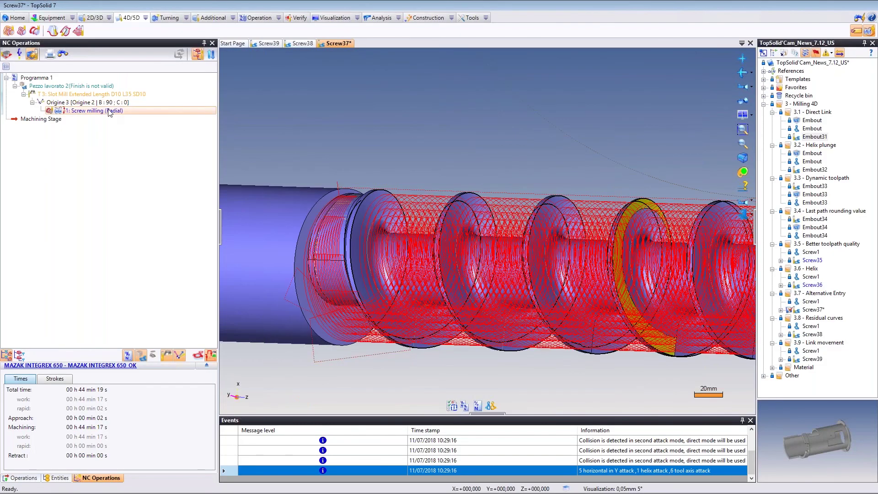
{"action": "double_click", "coordinate": [110, 112]}
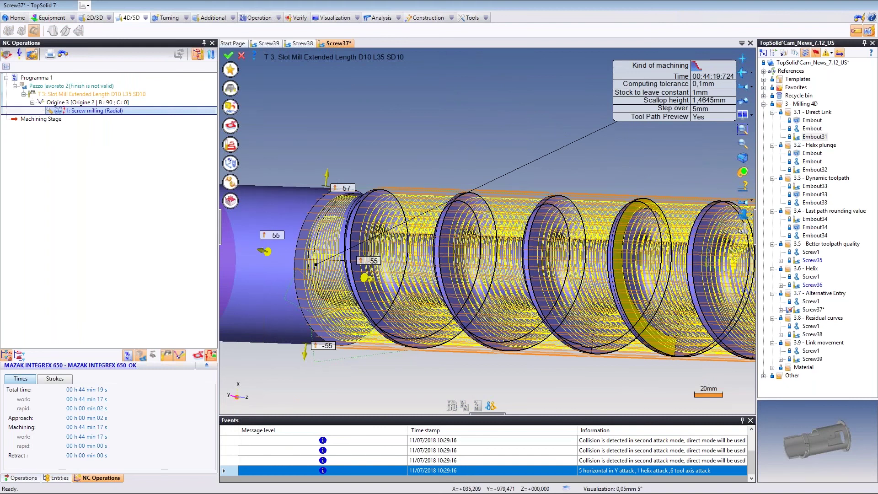
{"action": "left_click", "coordinate": [228, 55]}
{"action": "right_click", "coordinate": [90, 110]}
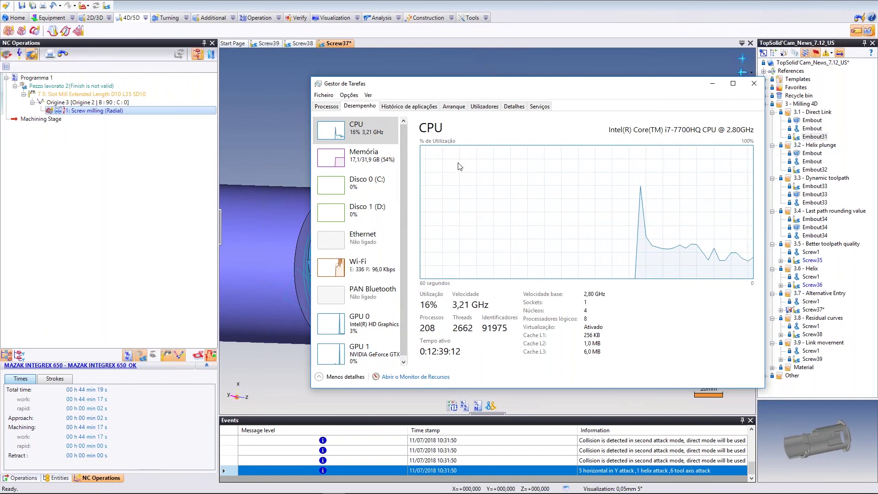
{"action": "left_click", "coordinate": [712, 85]}
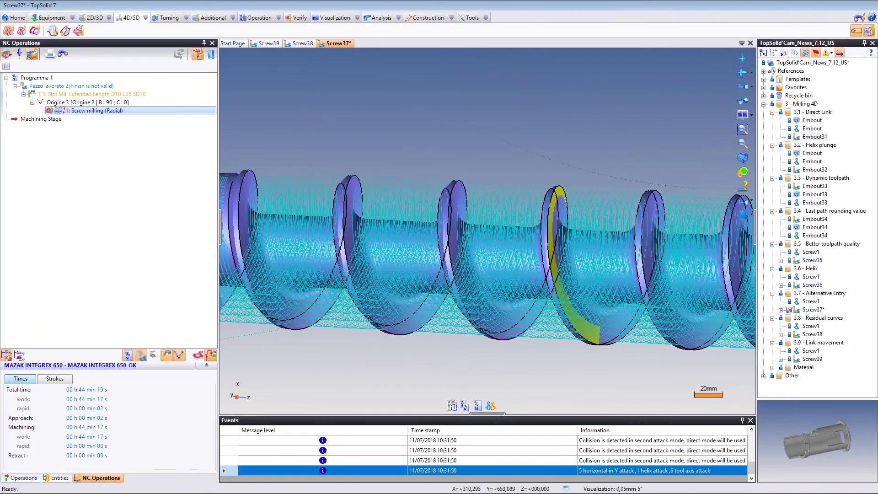
Inspect the Screw37 toolpath around the shaft shoulder and first threads, and switch to the slide presentation's Questões? slide
{"action": "scroll", "coordinate": [359, 189], "scroll_direction": "up", "scroll_amount": 1}
{"action": "middle_click_drag", "start_coordinate": [358, 190], "coordinate": [426, 181]}
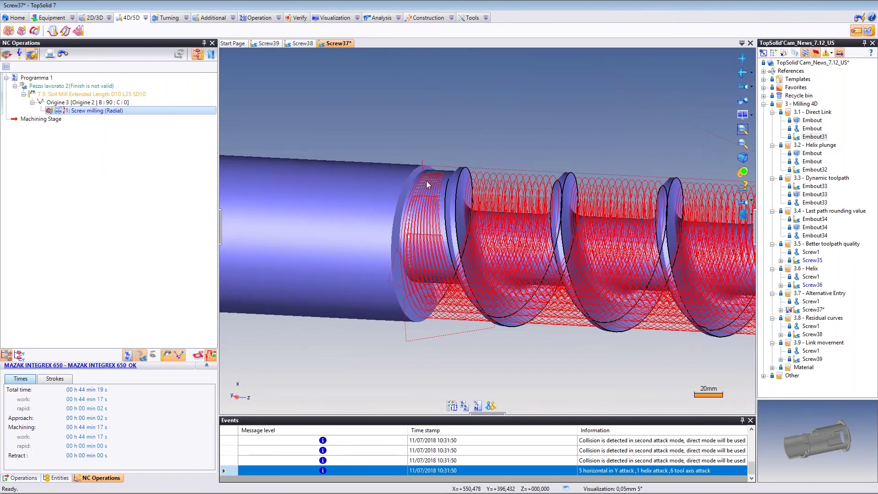
{"action": "scroll", "coordinate": [426, 180], "scroll_direction": "up", "scroll_amount": 3}
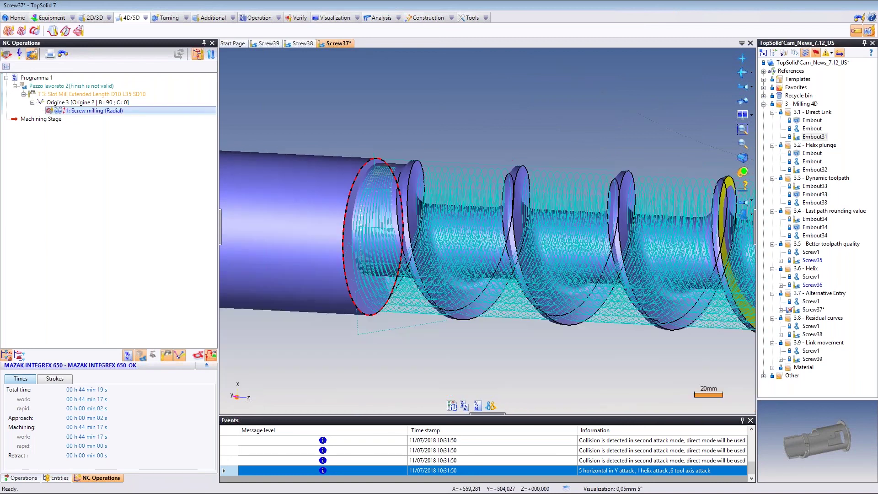
{"action": "scroll", "coordinate": [323, 174], "scroll_direction": "down", "scroll_amount": 1}
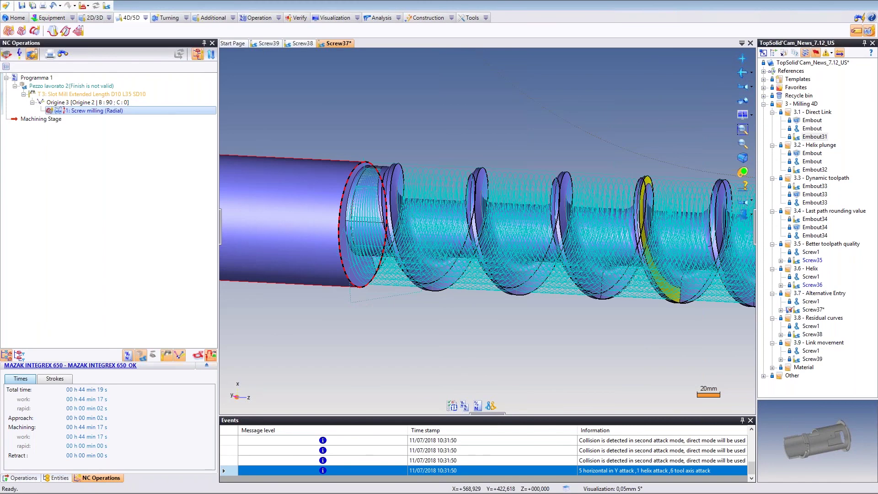
{"action": "key", "text": "alt+Tab"}
{"action": "key", "text": "alt+Tab"}
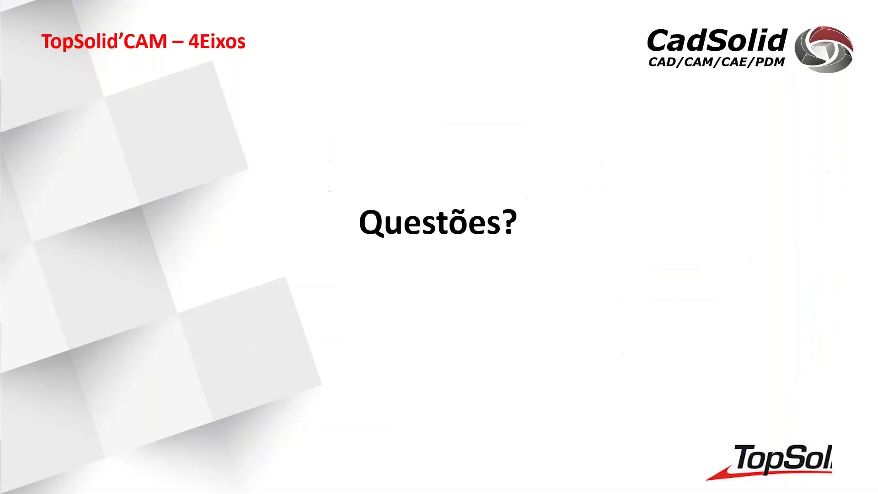